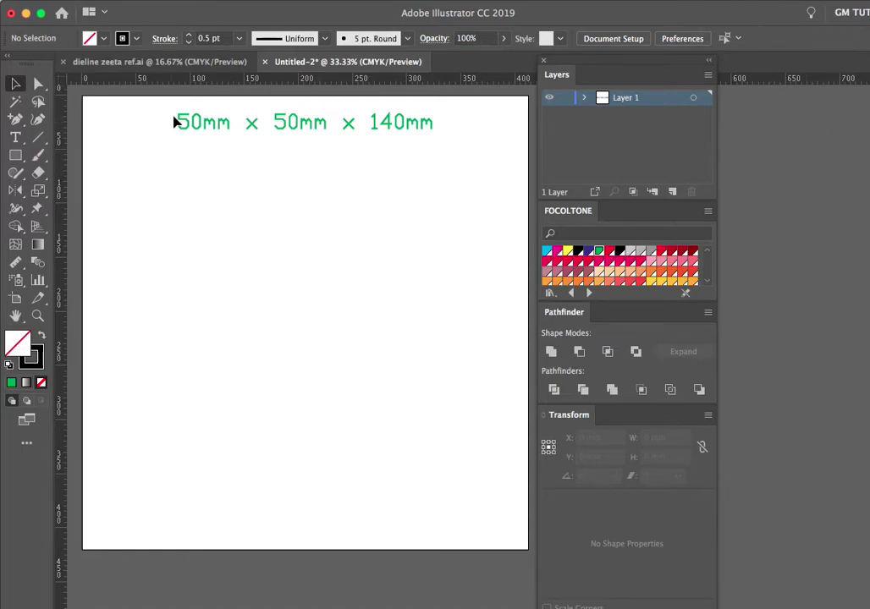
# Step: Draw a 50 × 140 mm rectangle and place a copy flush against its right edge
pyautogui.press('m')
pyautogui.click(209, 200)
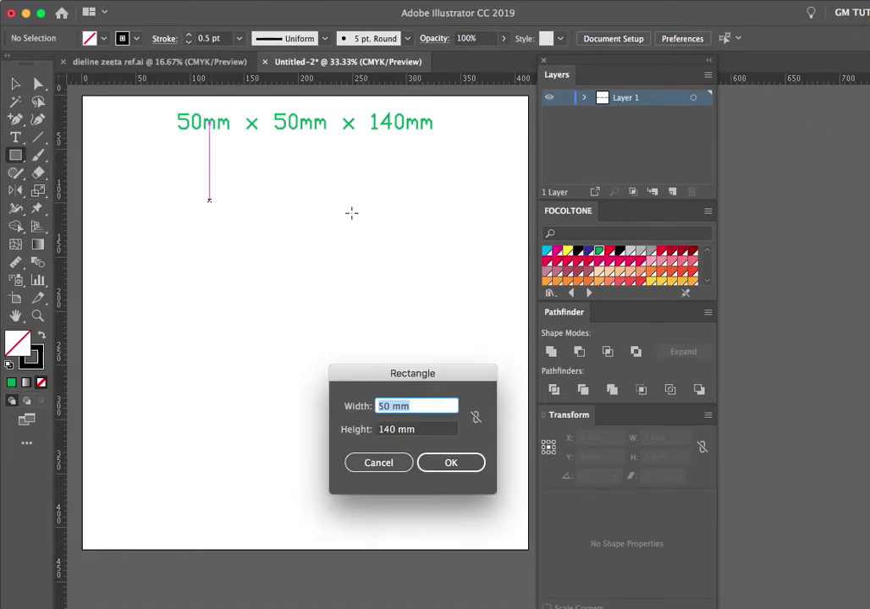
pyautogui.press('Return')
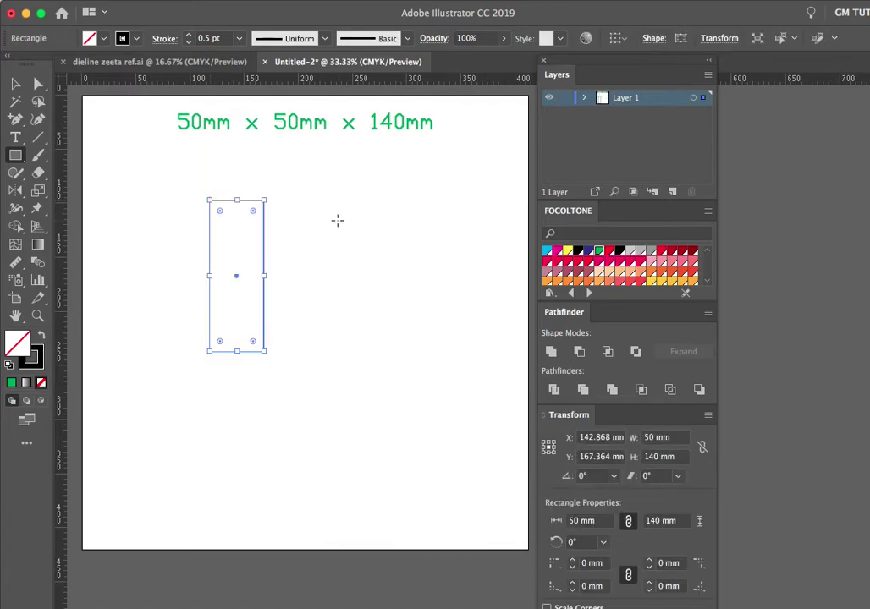
pyautogui.click(16, 83)
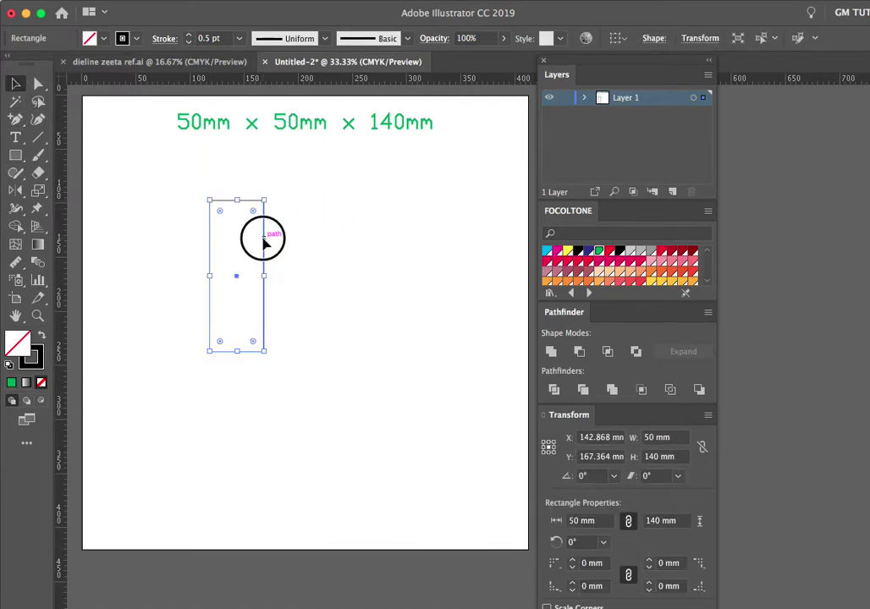
pyautogui.moveTo(263, 243); pyautogui.dragTo(319, 251)
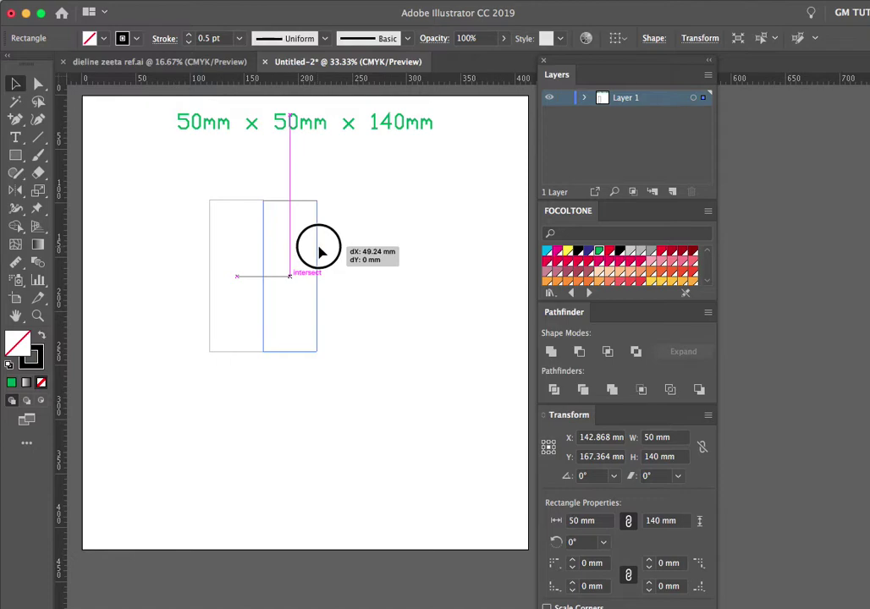
pyautogui.scroll(3, 283, 240)
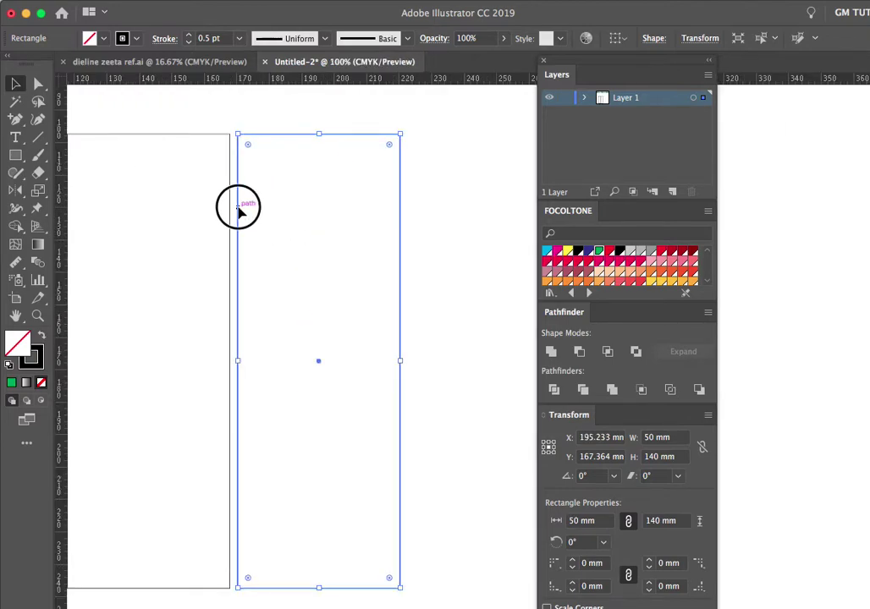
pyautogui.moveTo(239, 212)
pyautogui.mouseDown()
pyautogui.moveTo(232, 213)
pyautogui.moveTo(393, 219)
pyautogui.mouseUp()
pyautogui.click(247, 214)
# Step: Repeat the copy with Transform Again to complete a row of four side panels
pyautogui.press('super+d')
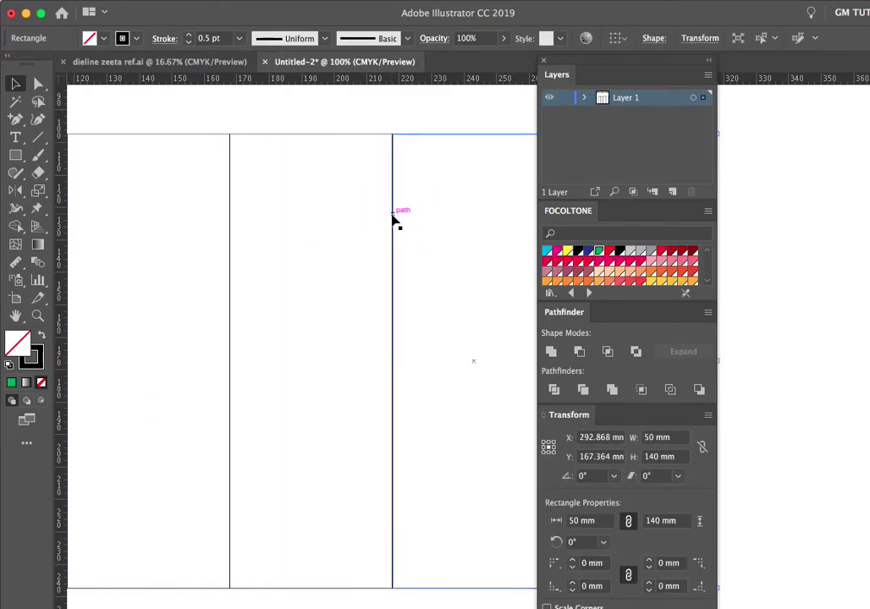
pyautogui.scroll(-3, 394, 219)
pyautogui.moveTo(436, 199)
pyautogui.mouseDown()
pyautogui.moveTo(342, 221)
pyautogui.moveTo(384, 233)
pyautogui.mouseUp()
pyautogui.scroll(1, 342, 221)
pyautogui.click(409, 151)
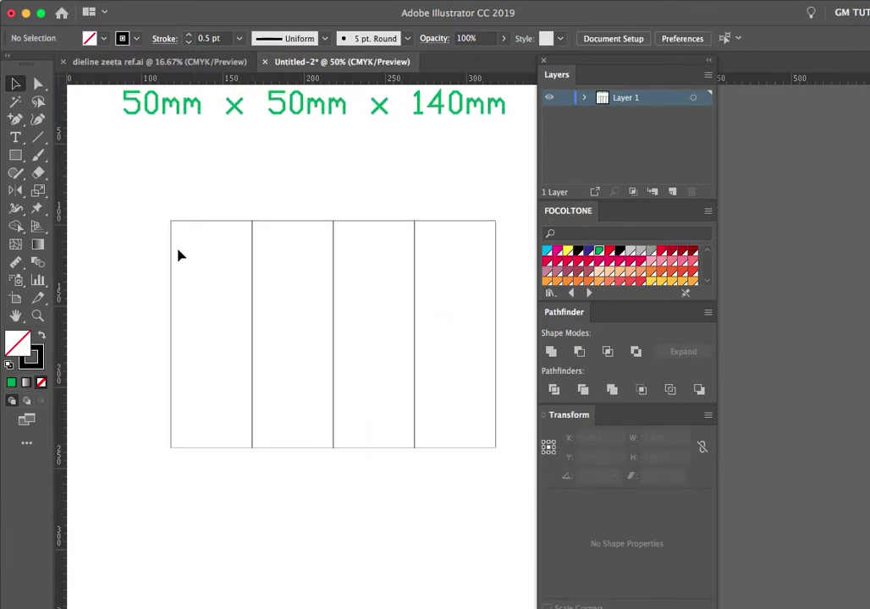
# Step: Paste a copy of the leftmost side panel in front of the original
pyautogui.click(212, 222)
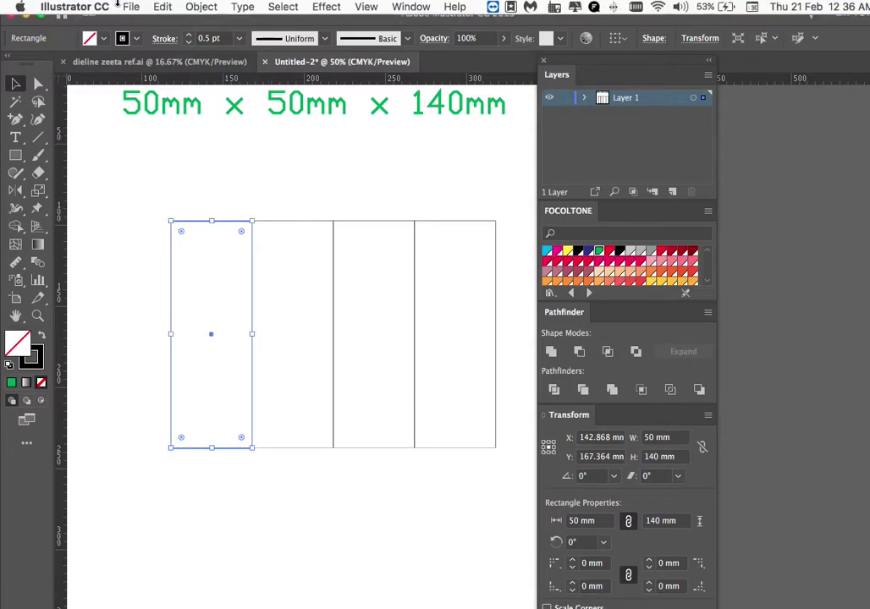
pyautogui.click(162, 10)
pyautogui.click(170, 76)
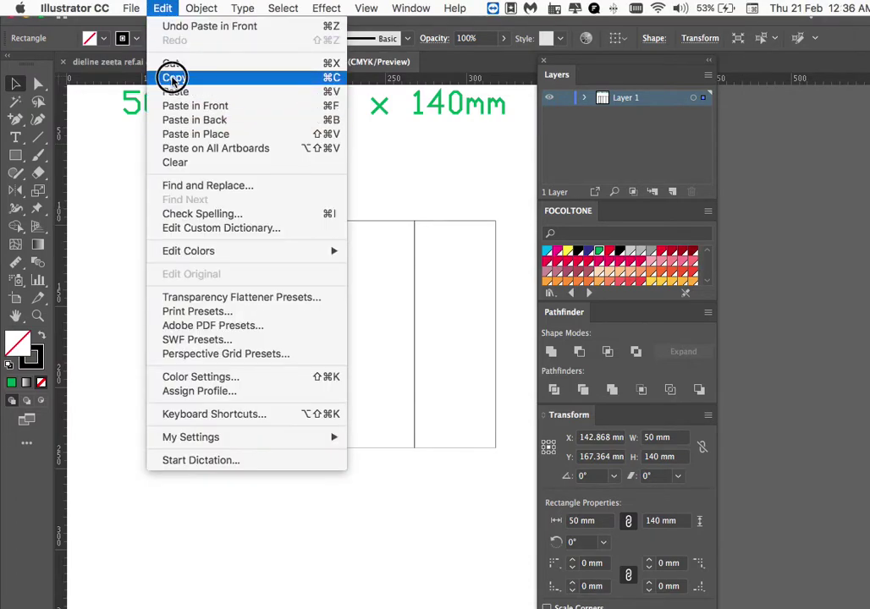
pyautogui.click(158, 8)
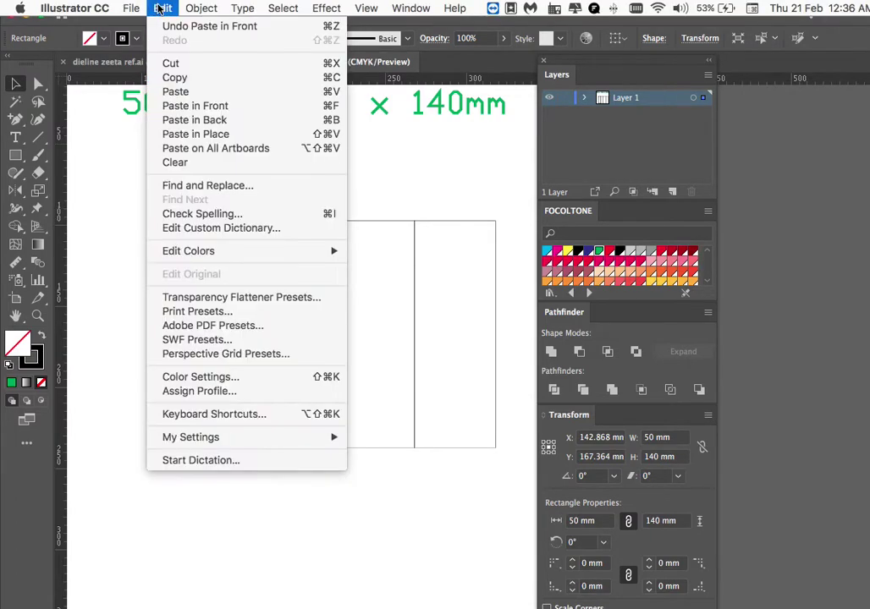
pyautogui.click(202, 111)
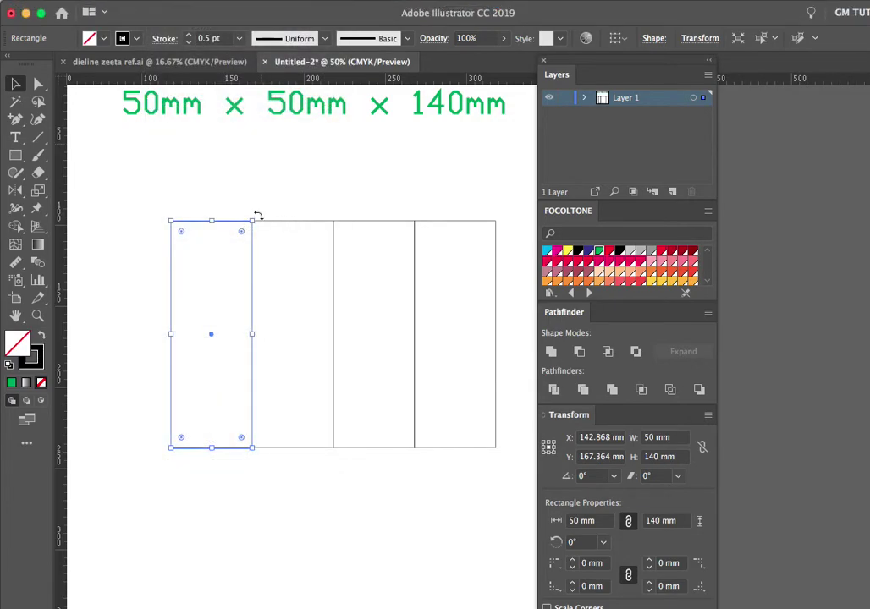
# Step: Rotate the copy 90° into a 50 × 50 mm square above the panels, then shift everything down 25 mm
pyautogui.moveTo(257, 213)
pyautogui.mouseDown()
pyautogui.moveTo(321, 357)
pyautogui.moveTo(321, 384)
pyautogui.mouseUp()
pyautogui.moveTo(213, 339); pyautogui.dragTo(284, 184)
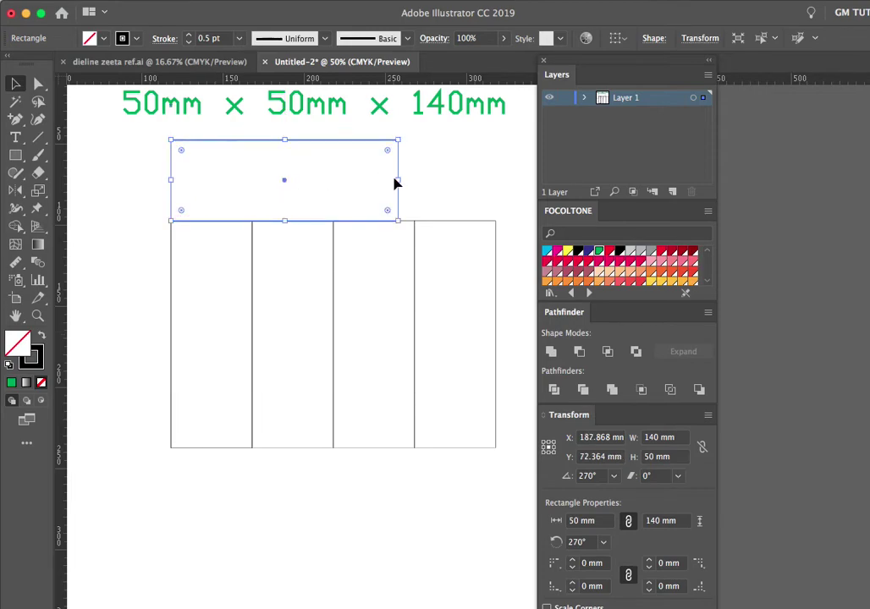
pyautogui.moveTo(398, 183); pyautogui.dragTo(253, 188)
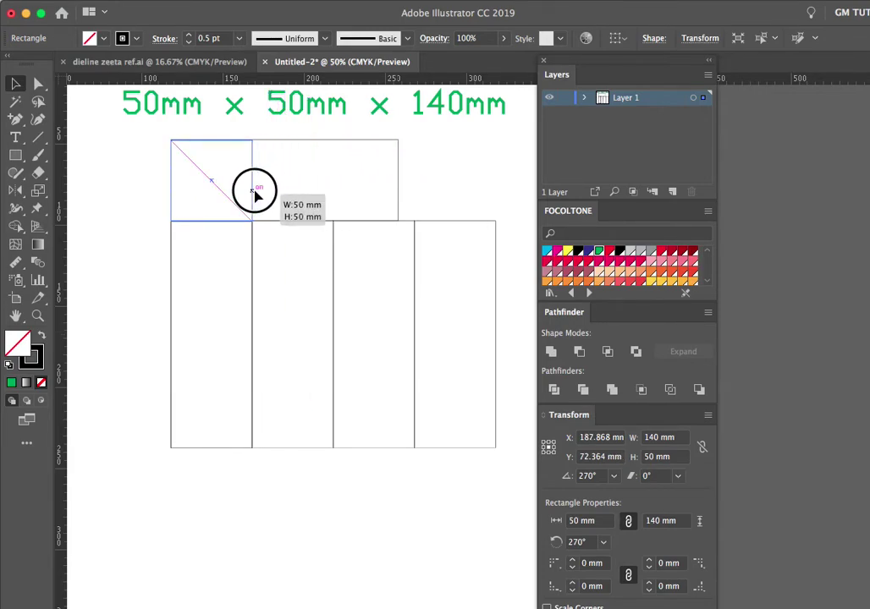
pyautogui.click(313, 187)
pyautogui.moveTo(132, 171)
pyautogui.mouseDown()
pyautogui.moveTo(361, 355)
pyautogui.moveTo(443, 437)
pyautogui.moveTo(417, 455)
pyautogui.moveTo(417, 471)
pyautogui.mouseUp()
pyautogui.click(394, 192)
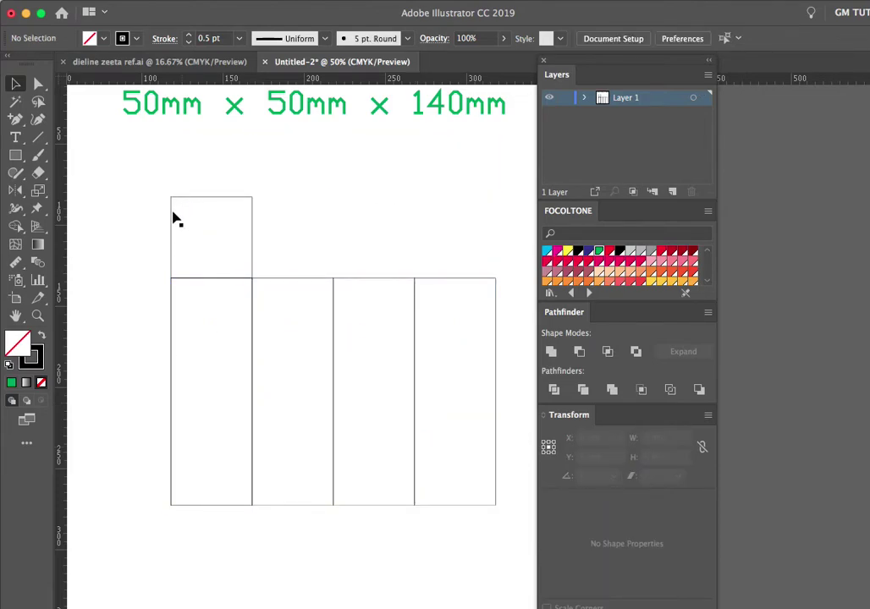
pyautogui.click(203, 198)
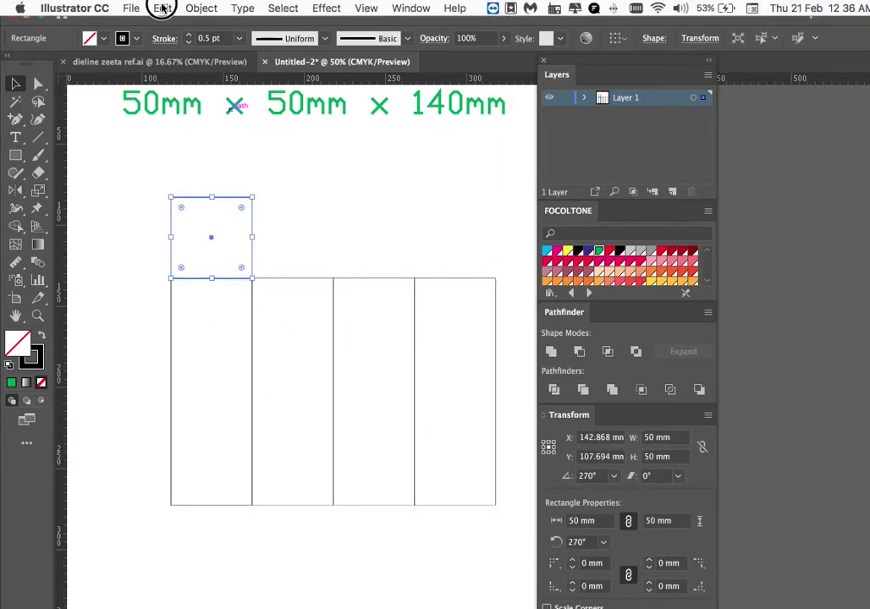
# Step: Paste a copy of the square above it and set its height to 15 mm
pyautogui.click(163, 8)
pyautogui.click(178, 77)
pyautogui.click(163, 8)
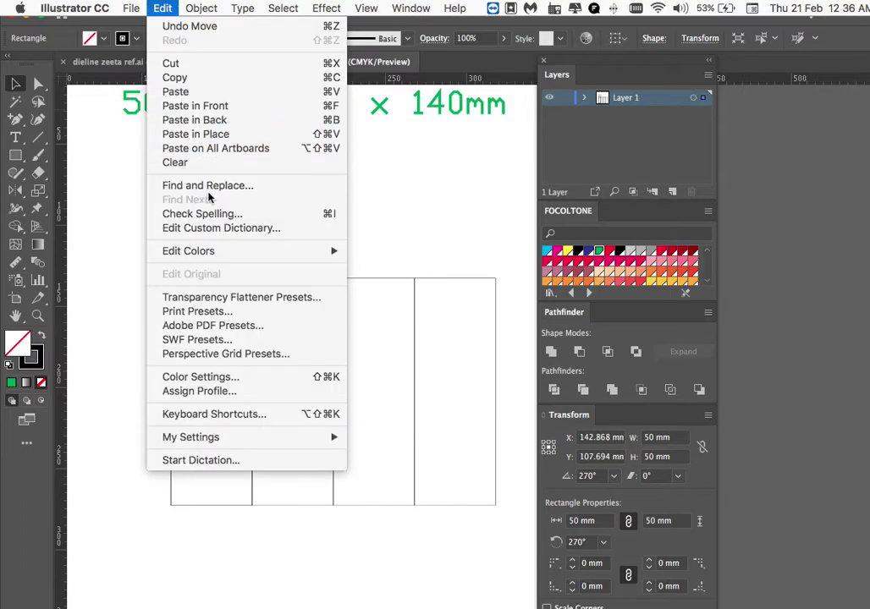
pyautogui.click(214, 107)
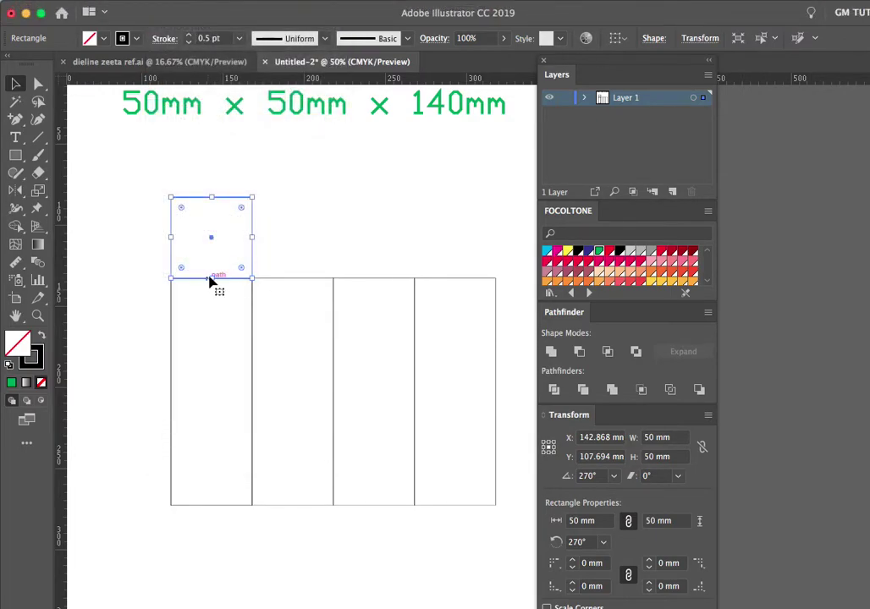
pyautogui.moveTo(211, 282); pyautogui.dragTo(246, 161)
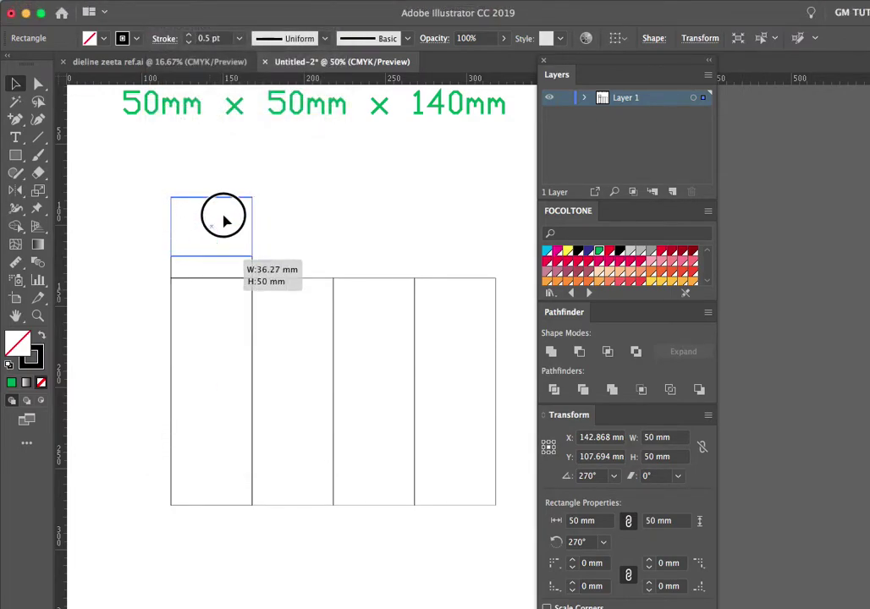
pyautogui.click(701, 40)
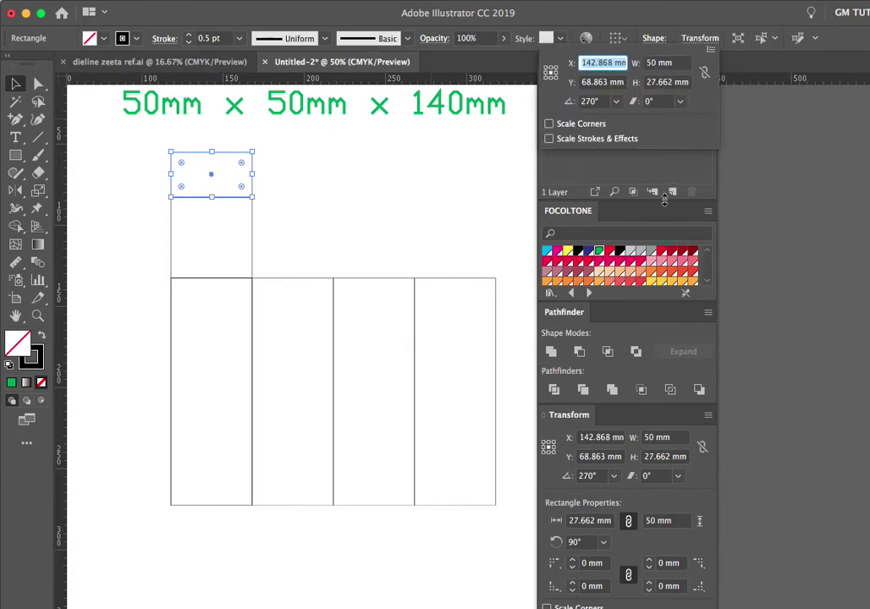
pyautogui.click(665, 169)
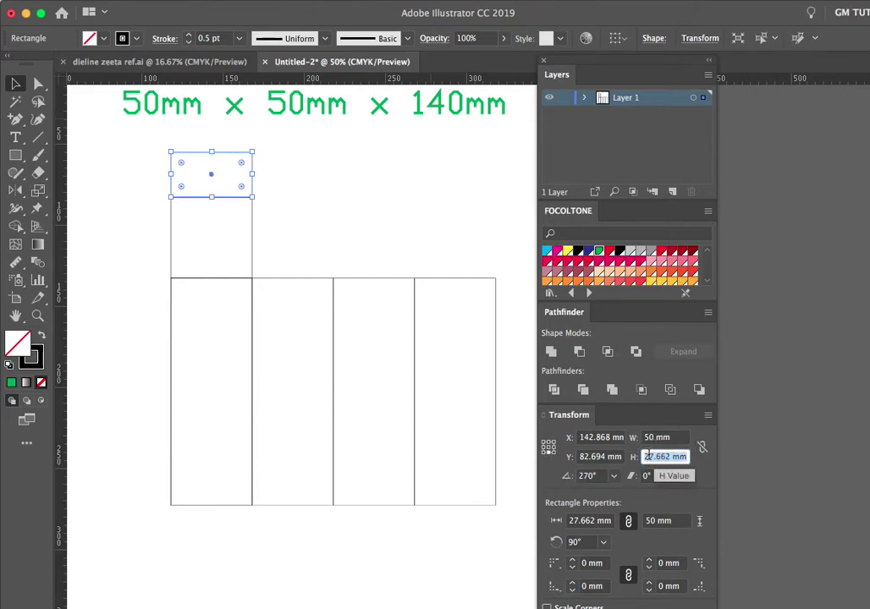
pyautogui.click(666, 456)
pyautogui.write('15')
pyautogui.press('Return')
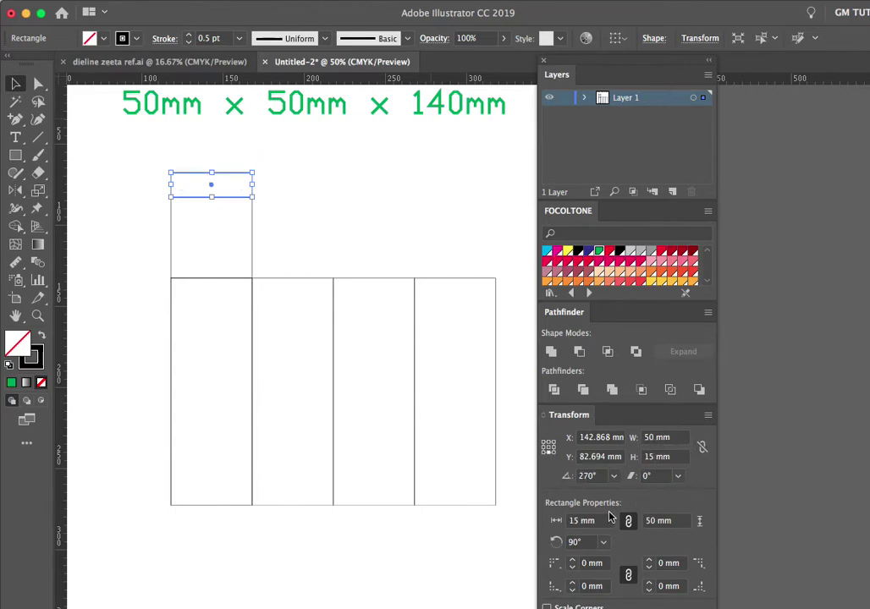
pyautogui.click(352, 186)
# Step: Round the 15 mm strip's top corners with a 15 mm radius
pyautogui.press('a')
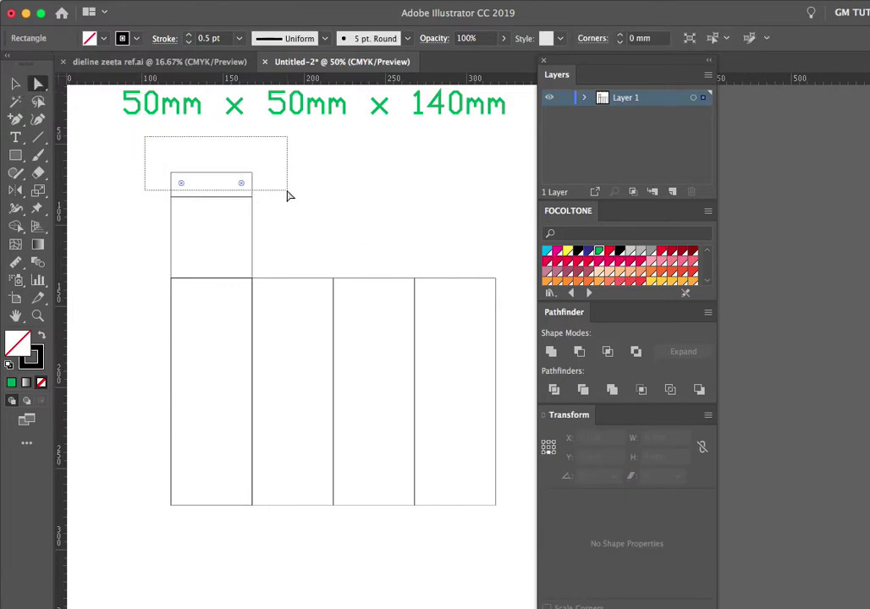
pyautogui.moveTo(144, 136)
pyautogui.mouseDown()
pyautogui.moveTo(285, 191)
pyautogui.moveTo(208, 218)
pyautogui.mouseUp()
pyautogui.click(314, 192)
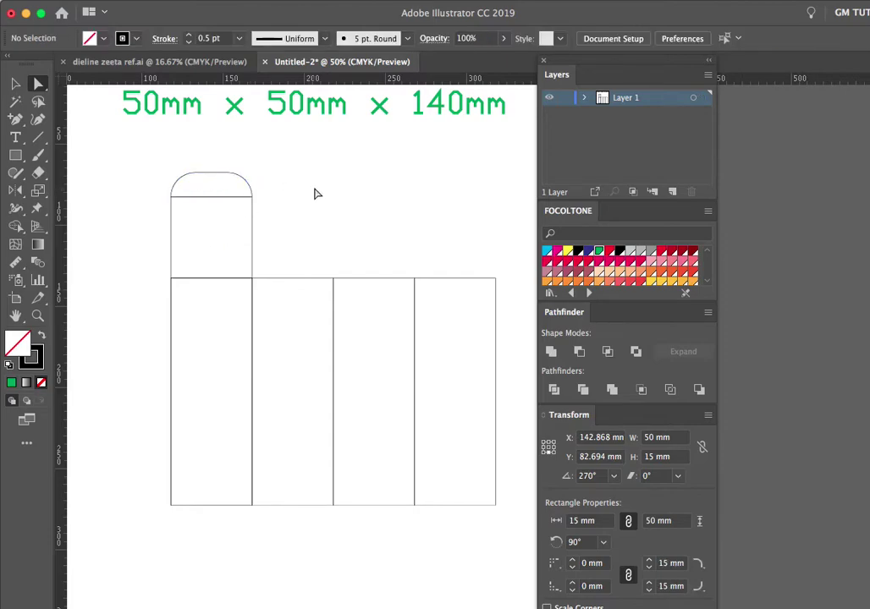
pyautogui.scroll(-1, 317, 208)
pyautogui.scroll(1, 321, 213)
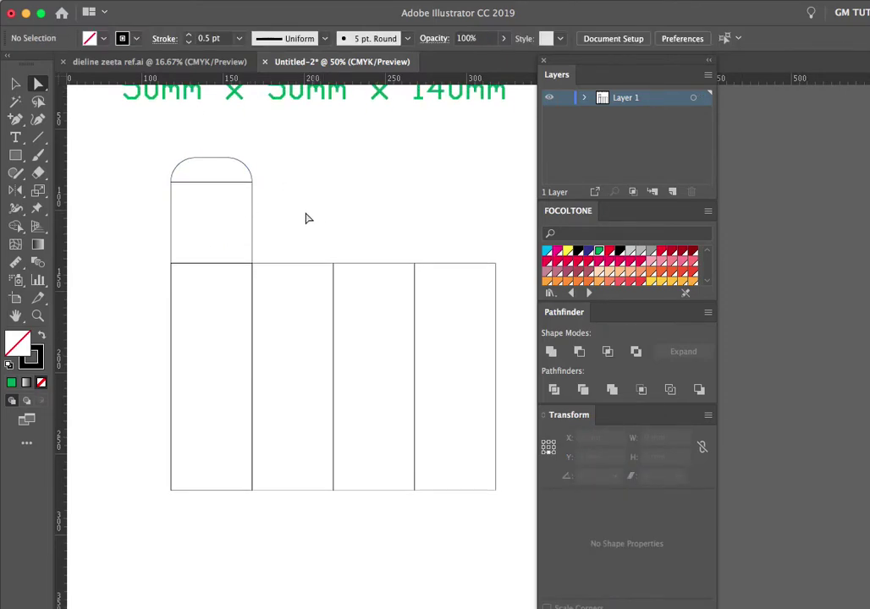
# Step: Paste a copy of the square end panel 50 mm right as a 25 mm flap on the second panel
pyautogui.click(15, 83)
pyautogui.click(173, 211)
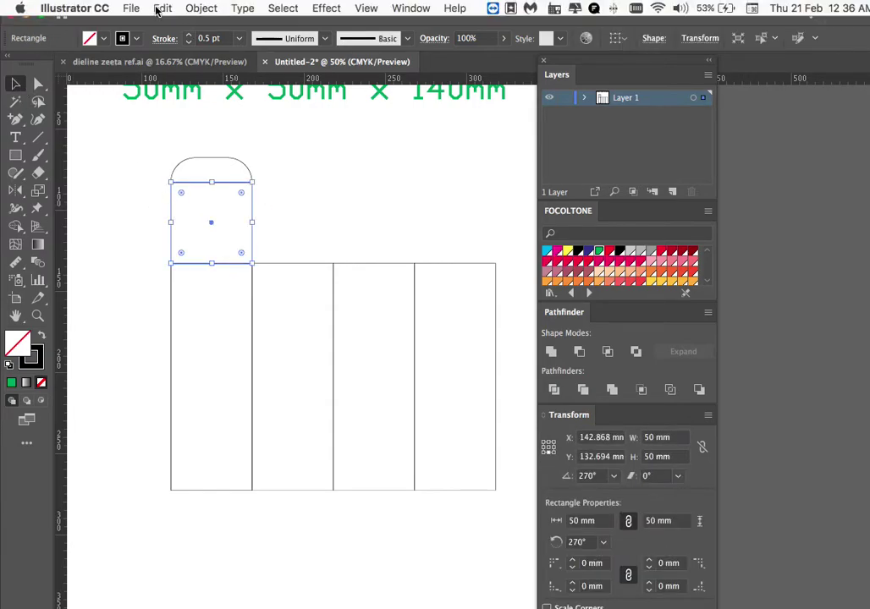
pyautogui.click(162, 8)
pyautogui.click(166, 8)
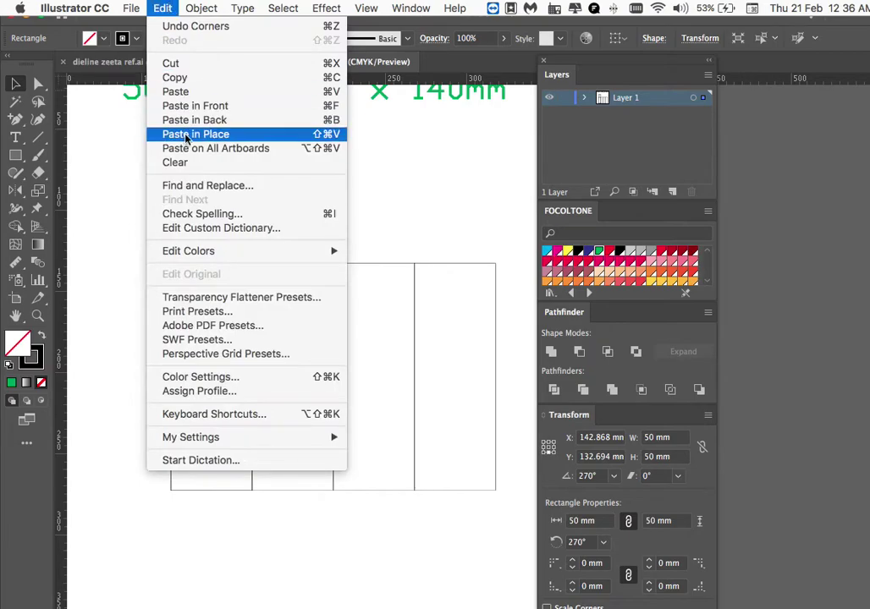
pyautogui.click(195, 106)
pyautogui.moveTo(253, 209)
pyautogui.mouseDown()
pyautogui.moveTo(334, 205)
pyautogui.moveTo(296, 223)
pyautogui.mouseUp()
pyautogui.press('super+equal')
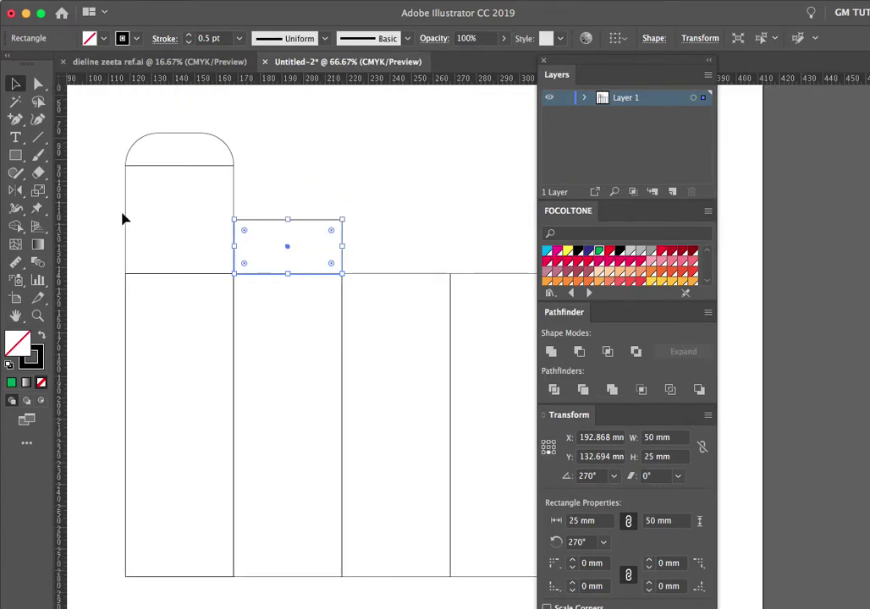
pyautogui.click(15, 119)
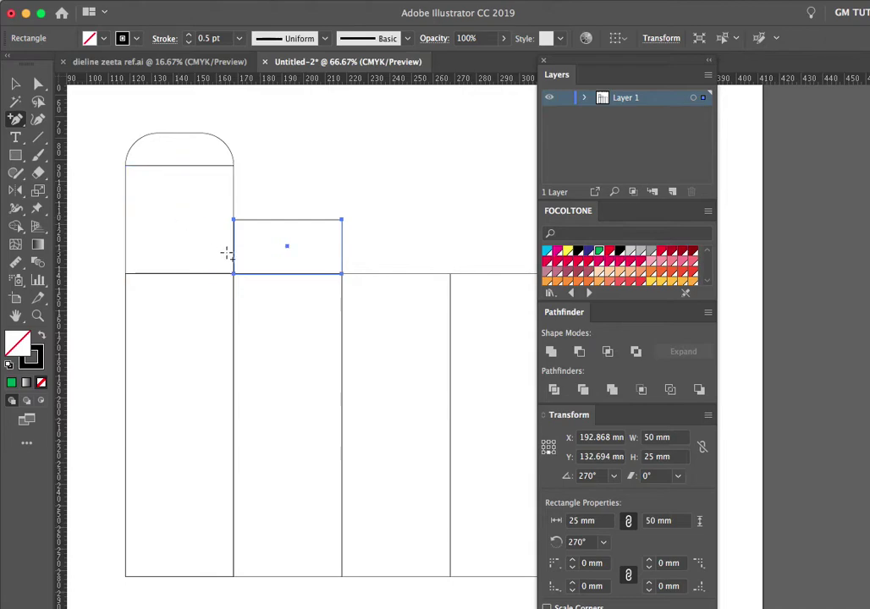
# Step: Add anchors on both flap sides and slant the top-left corner inward
pyautogui.click(234, 257)
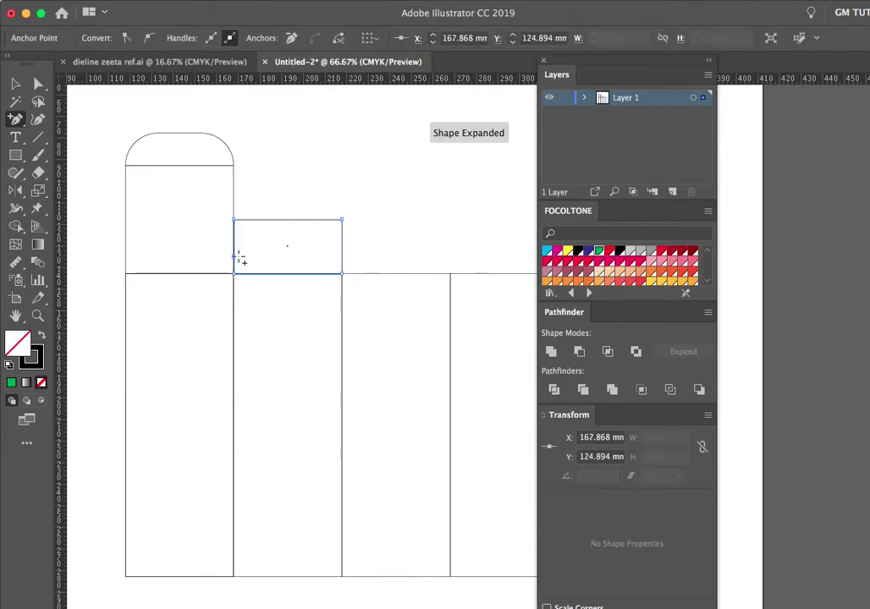
pyautogui.click(342, 242)
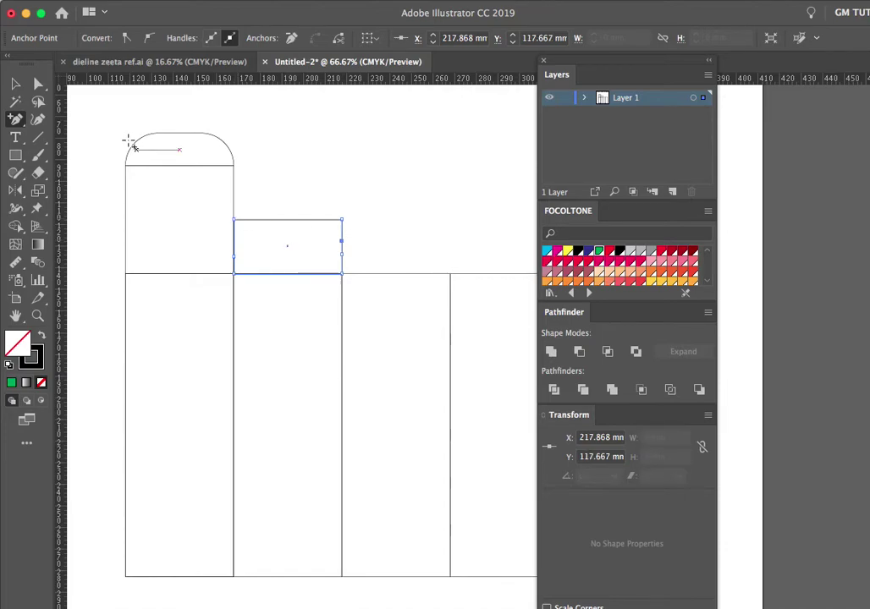
pyautogui.press('a')
pyautogui.click(236, 258)
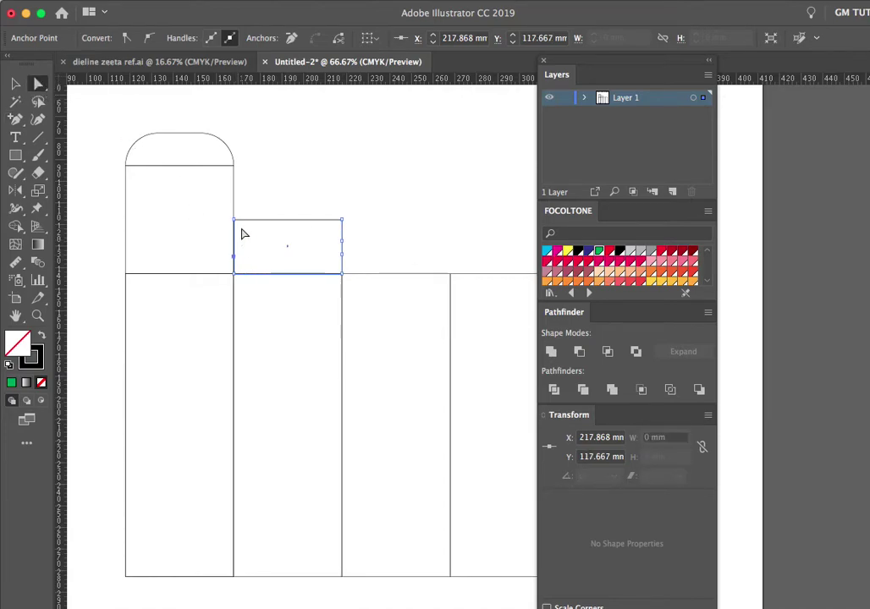
pyautogui.click(235, 220)
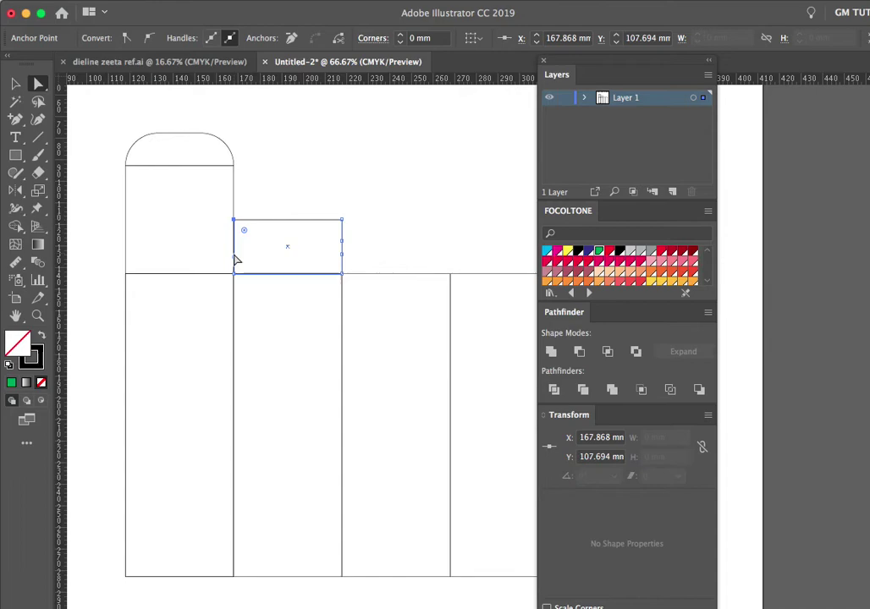
pyautogui.moveTo(236, 256); pyautogui.dragTo(244, 261)
pyautogui.moveTo(244, 221)
pyautogui.mouseDown()
pyautogui.moveTo(254, 227)
pyautogui.moveTo(250, 221)
pyautogui.mouseUp()
pyautogui.click(401, 249)
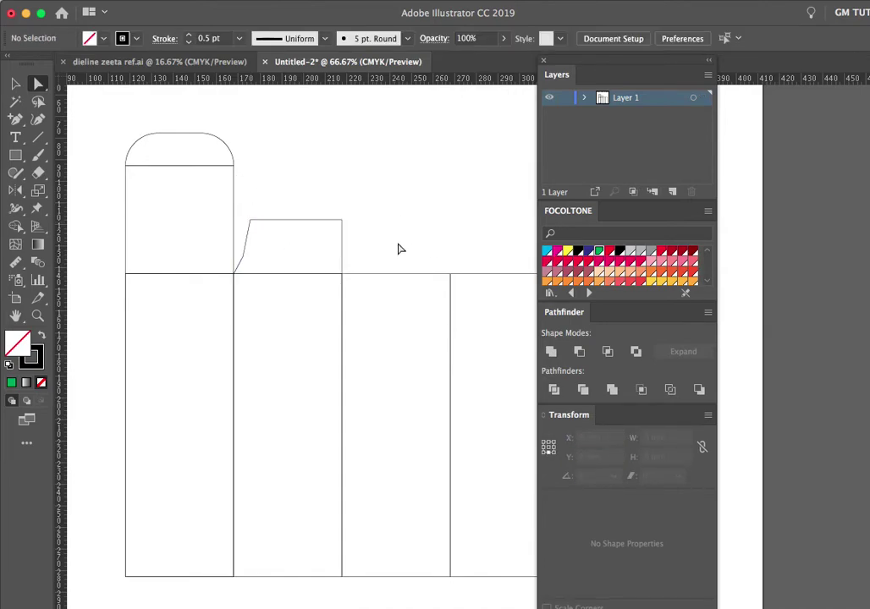
# Step: Notch the flap's right shoulder and move its top-right corner a few mm inward
pyautogui.click(341, 222)
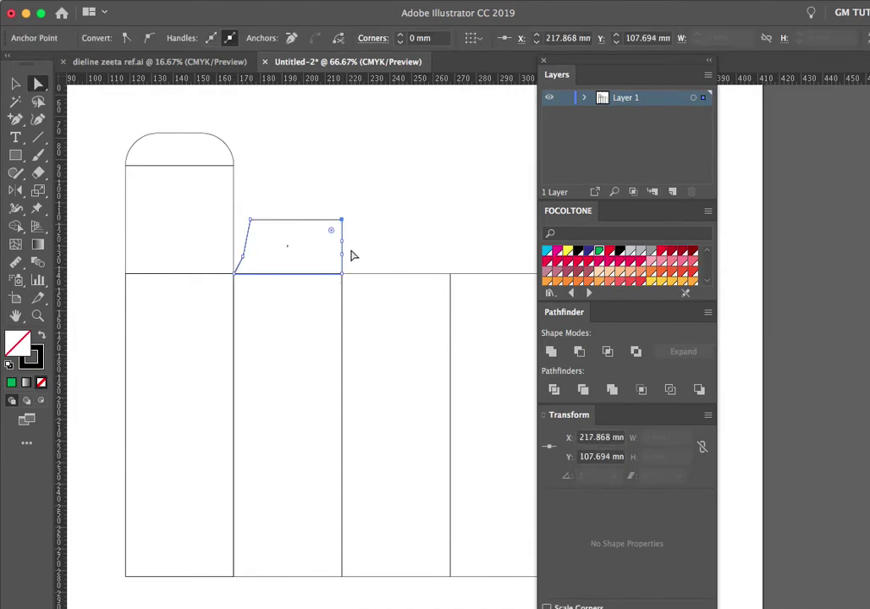
pyautogui.moveTo(341, 245)
pyautogui.mouseDown()
pyautogui.moveTo(331, 246)
pyautogui.moveTo(344, 267)
pyautogui.mouseUp()
pyautogui.click(353, 251)
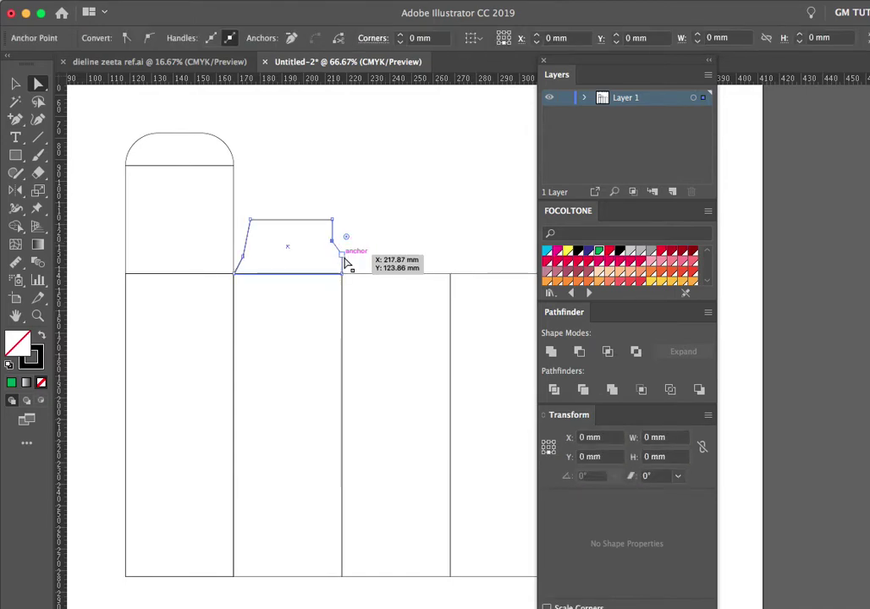
pyautogui.click(374, 244)
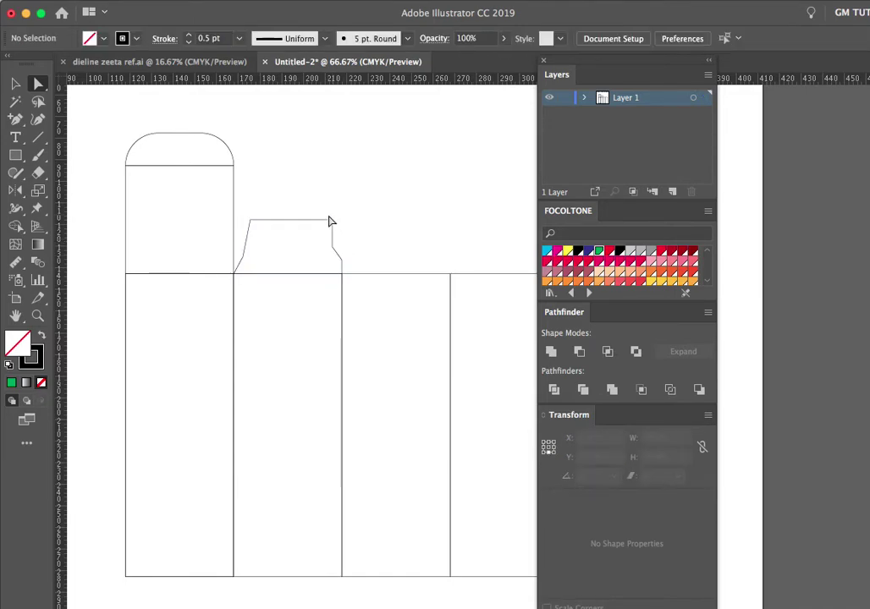
pyautogui.click(331, 222)
pyautogui.moveTo(332, 221); pyautogui.dragTo(327, 221)
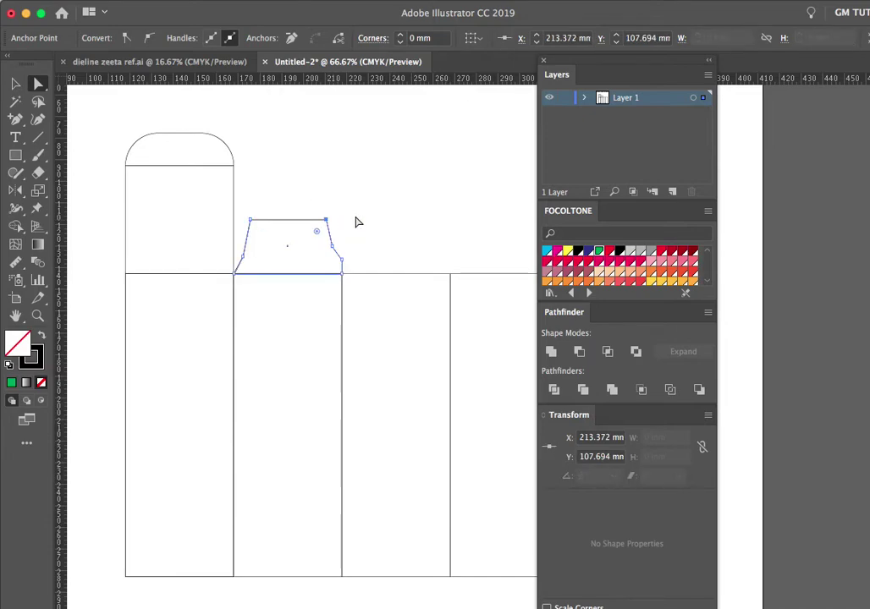
pyautogui.click(388, 225)
pyautogui.hscroll(2, 407, 228)
pyautogui.press('v')
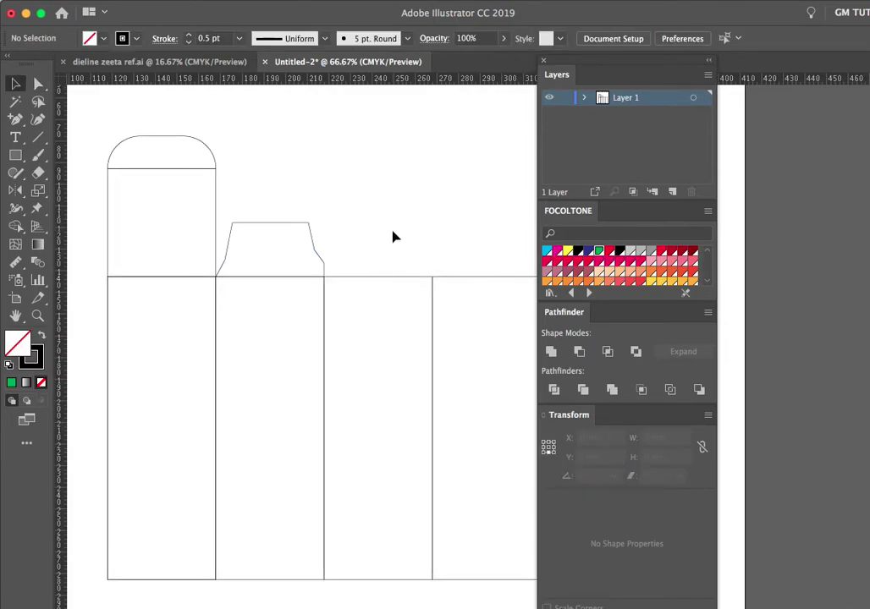
pyautogui.hscroll(2, 381, 229)
pyautogui.scroll(-1, 381, 226)
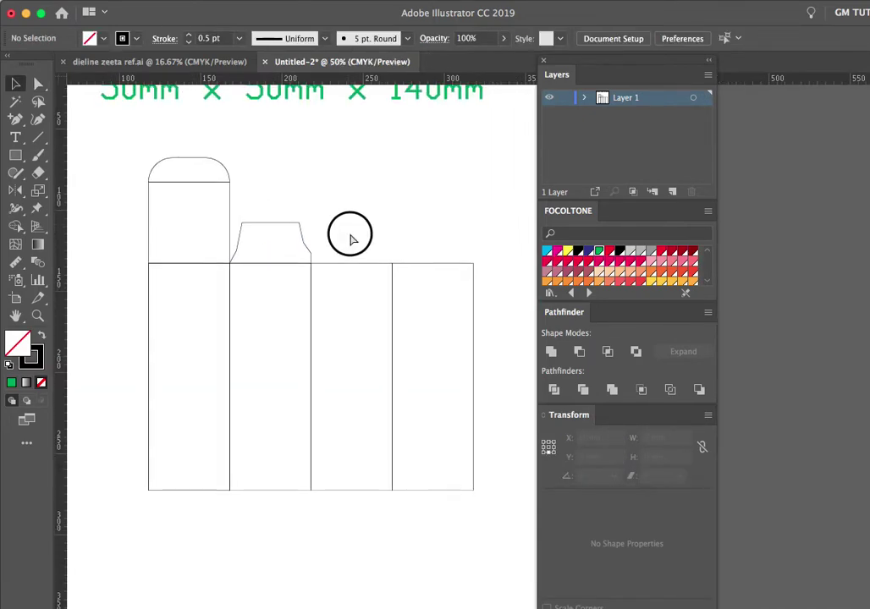
# Step: Copy the dust flap above the fourth panel and reflect it across the vertical axis
pyautogui.click(269, 240)
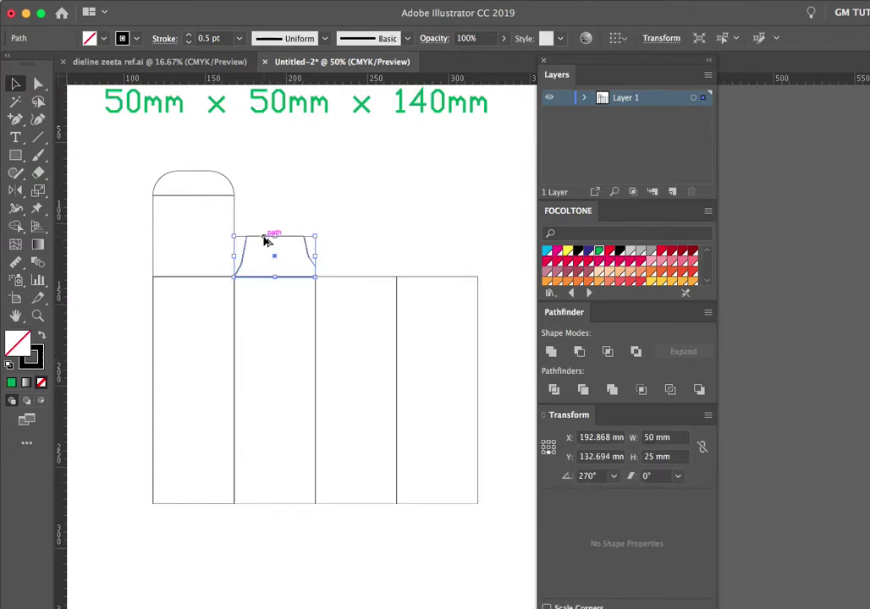
pyautogui.moveTo(264, 241); pyautogui.dragTo(429, 244)
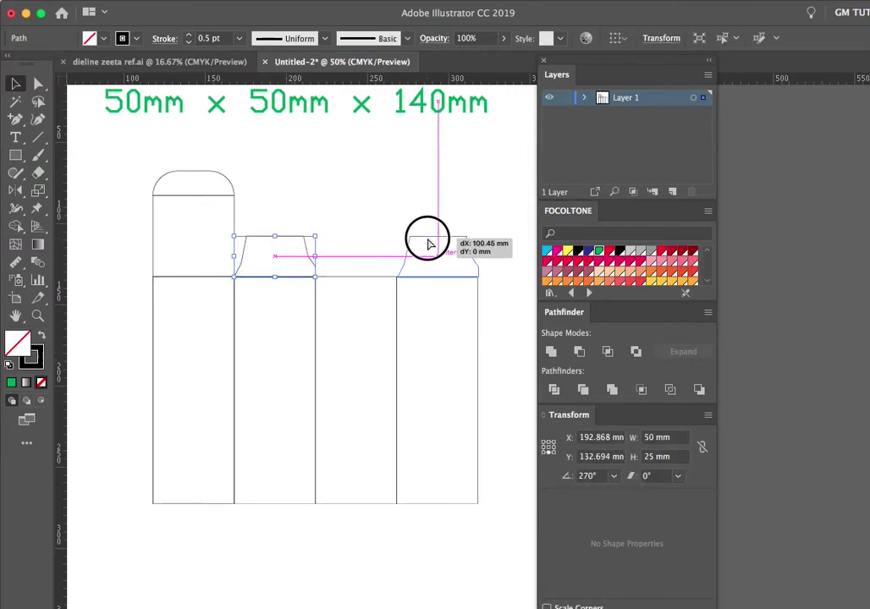
pyautogui.rightClick(429, 245)
pyautogui.moveTo(473, 451)
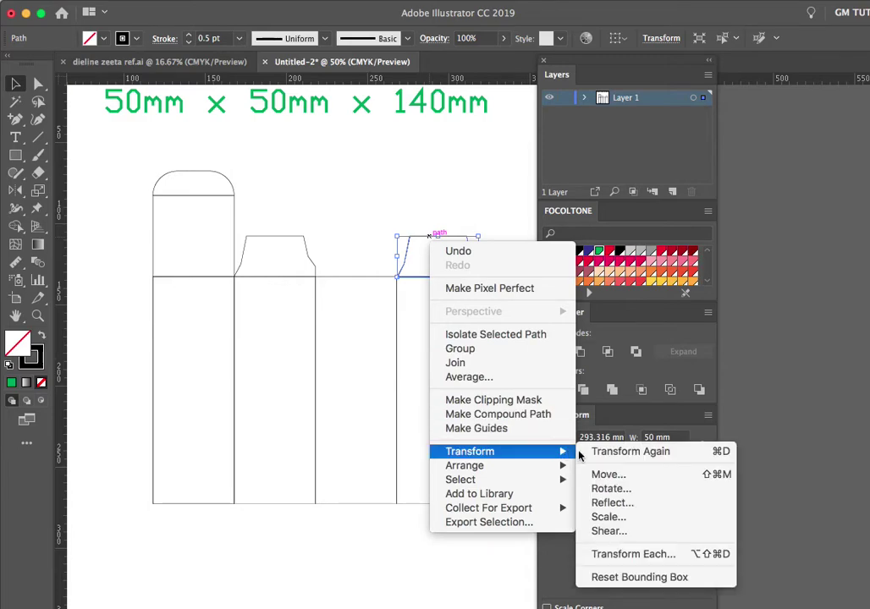
pyautogui.click(641, 504)
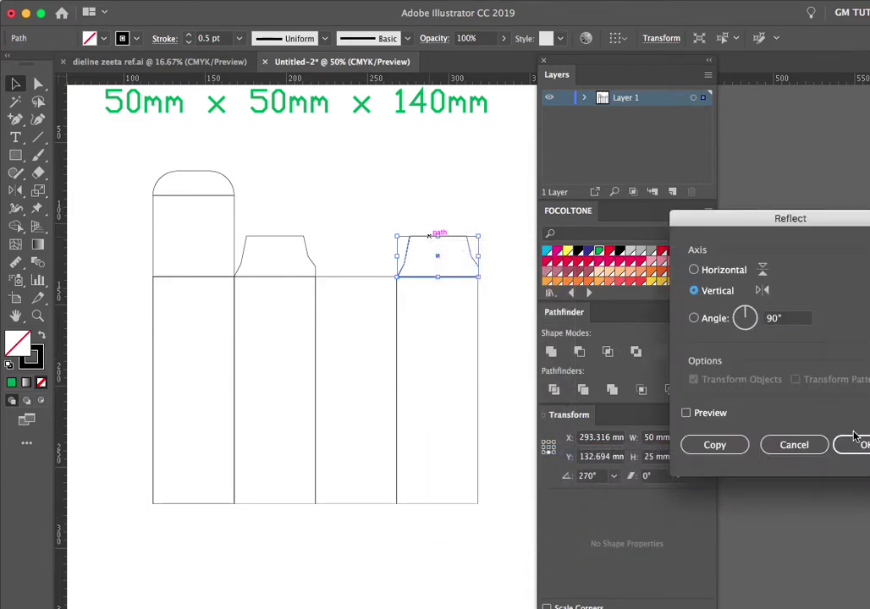
pyautogui.click(854, 442)
pyautogui.click(475, 190)
pyautogui.moveTo(316, 263)
pyautogui.mouseDown()
pyautogui.moveTo(329, 231)
pyautogui.moveTo(314, 258)
pyautogui.mouseUp()
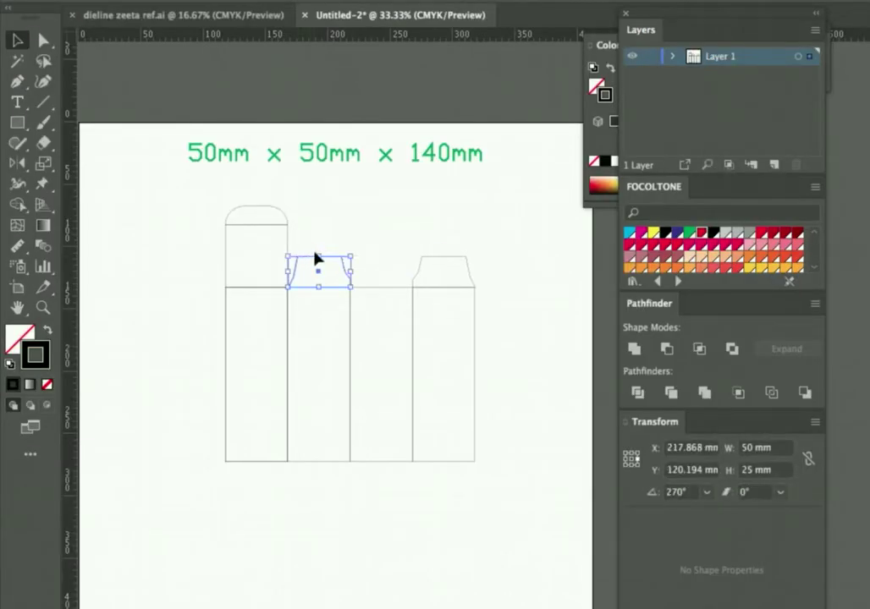
# Step: Place a 180°-rotated copy of both flaps and the rounded lid below the panels
pyautogui.keyDown('shift'); pyautogui.click(443, 257); pyautogui.keyUp('shift')
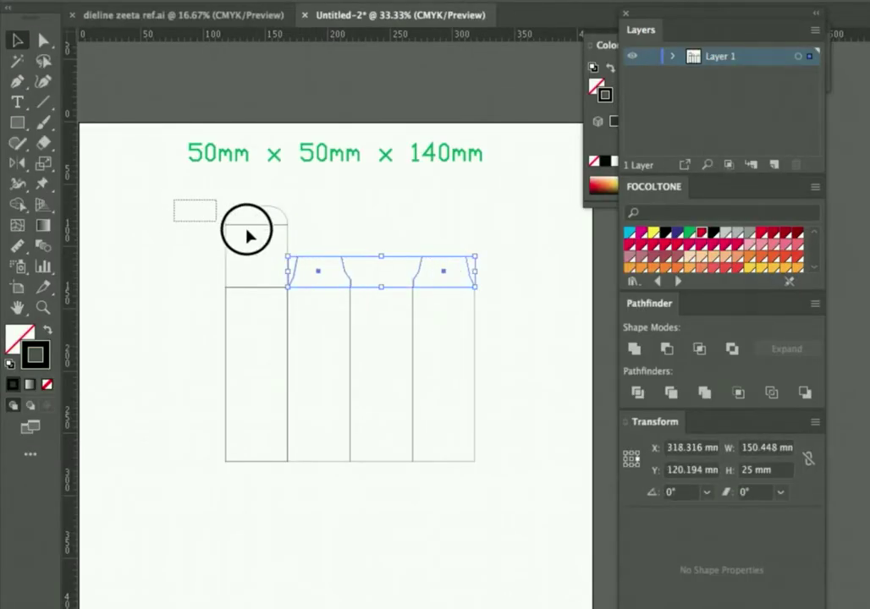
pyautogui.moveTo(247, 236)
pyautogui.mouseDown()
pyautogui.moveTo(472, 269)
pyautogui.moveTo(454, 511)
pyautogui.mouseUp()
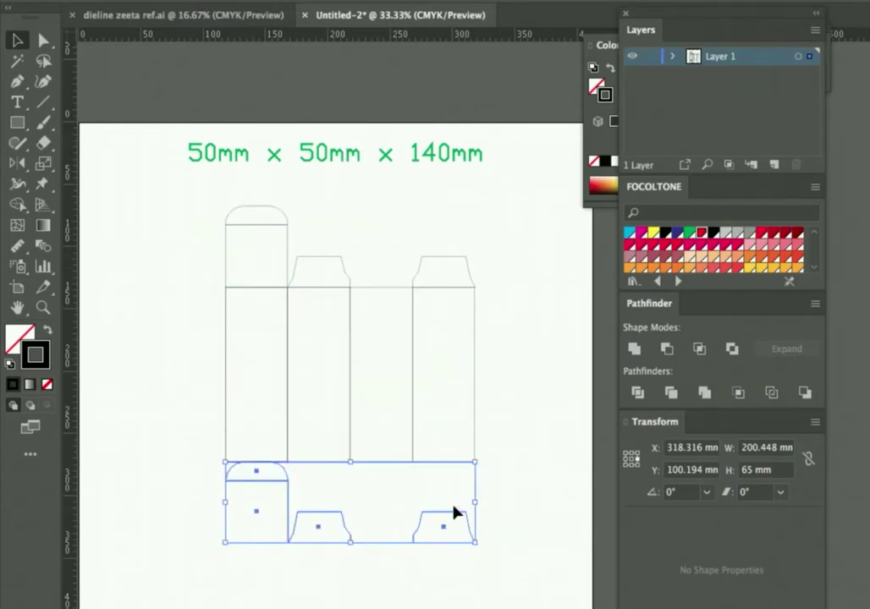
pyautogui.moveTo(481, 453); pyautogui.dragTo(266, 542)
# Step: Arrange the bottom pieces: dust flaps under panels two and four, tuck flap under panel three
pyautogui.moveTo(485, 555); pyautogui.dragTo(338, 476)
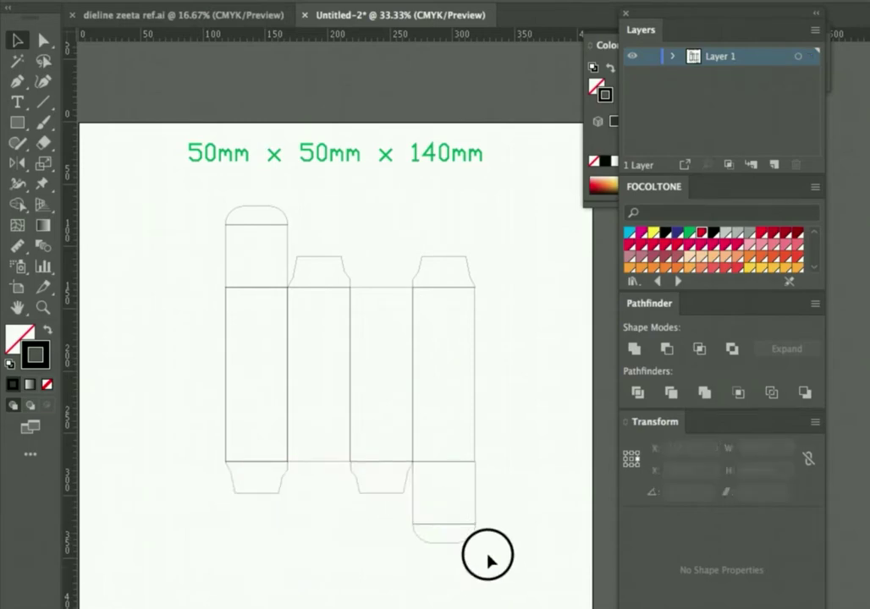
pyautogui.click(280, 516)
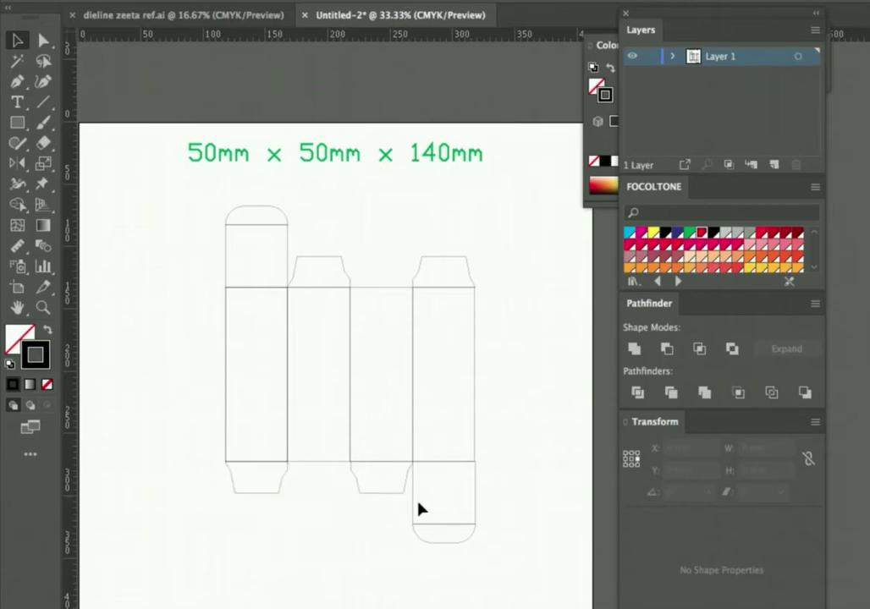
pyautogui.moveTo(518, 547)
pyautogui.mouseDown()
pyautogui.moveTo(415, 482)
pyautogui.moveTo(351, 478)
pyautogui.mouseUp()
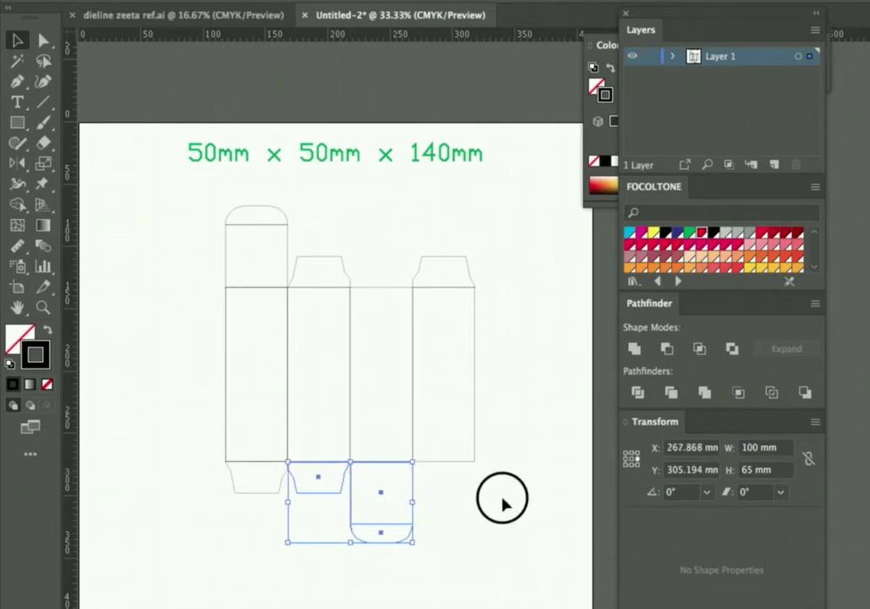
pyautogui.click(501, 502)
pyautogui.moveTo(253, 498); pyautogui.dragTo(439, 505)
pyautogui.click(501, 519)
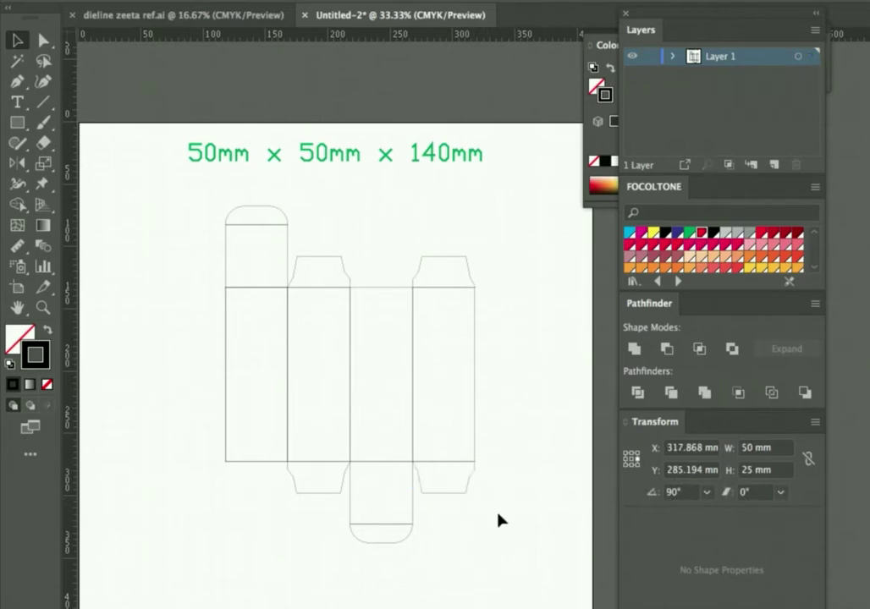
pyautogui.moveTo(501, 519); pyautogui.dragTo(475, 538)
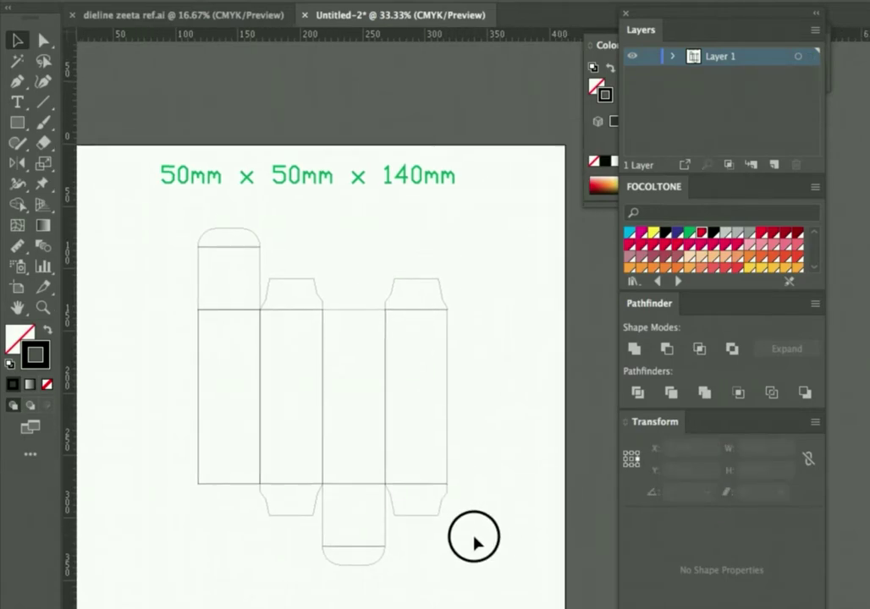
# Step: Paste a copy of the left panel and narrow it to a 15 mm strip on its left edge
pyautogui.click(203, 355)
pyautogui.scroll(1, 219, 230)
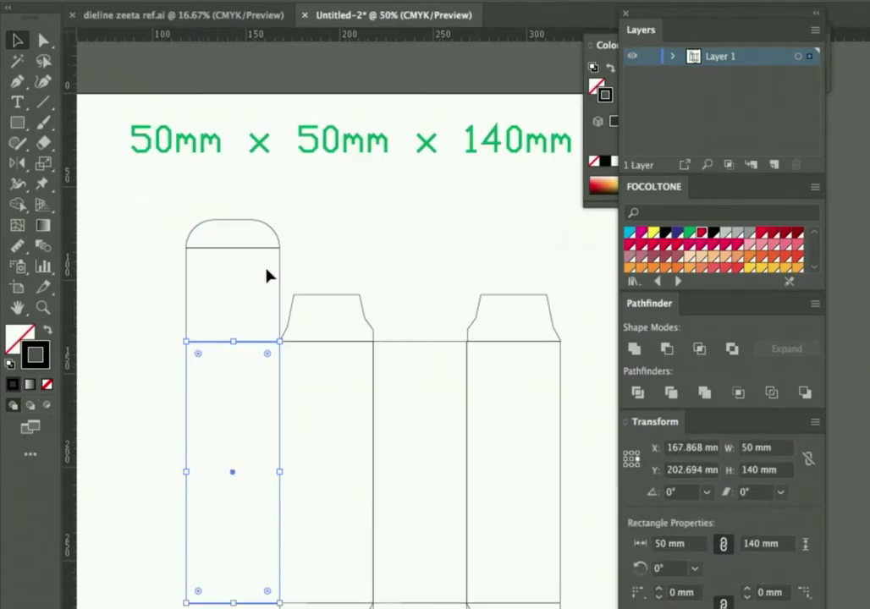
pyautogui.moveTo(284, 278); pyautogui.dragTo(339, 195)
pyautogui.click(184, 0)
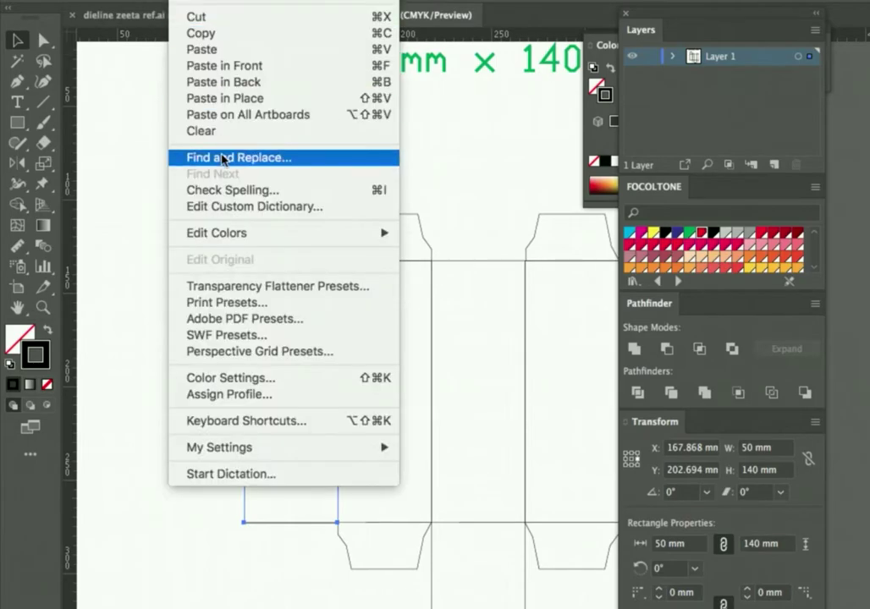
pyautogui.click(200, 33)
pyautogui.click(184, 0)
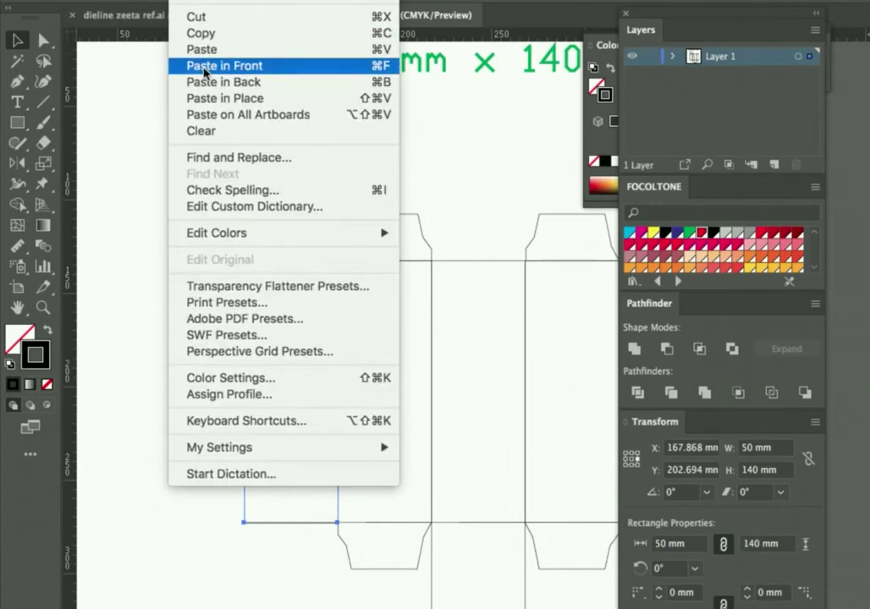
pyautogui.click(205, 65)
pyautogui.moveTo(338, 393); pyautogui.dragTo(197, 393)
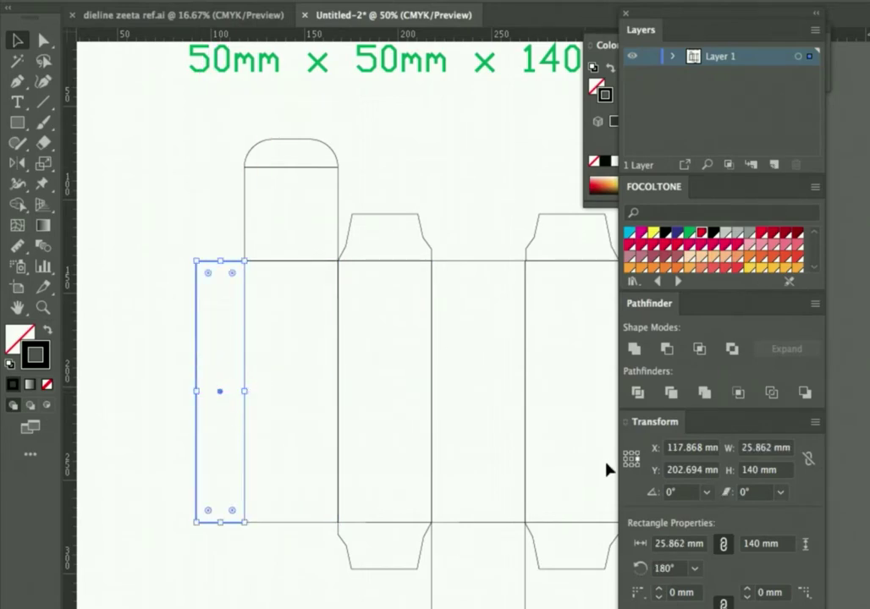
pyautogui.click(749, 449)
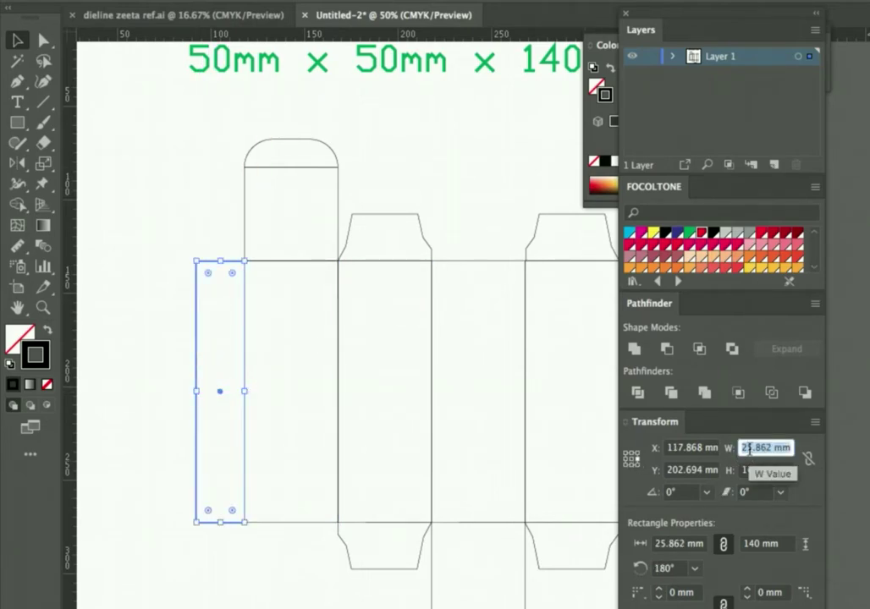
pyautogui.write('15')
pyautogui.press('Return')
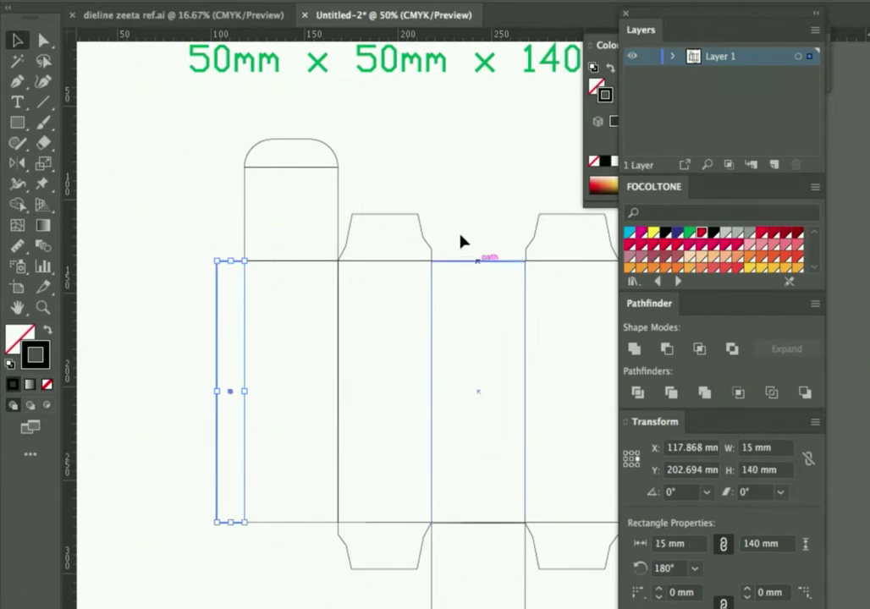
pyautogui.click(381, 168)
# Step: Taper the strip by nudging its top-left corner down and bottom-left corner up
pyautogui.click(44, 42)
pyautogui.click(213, 259)
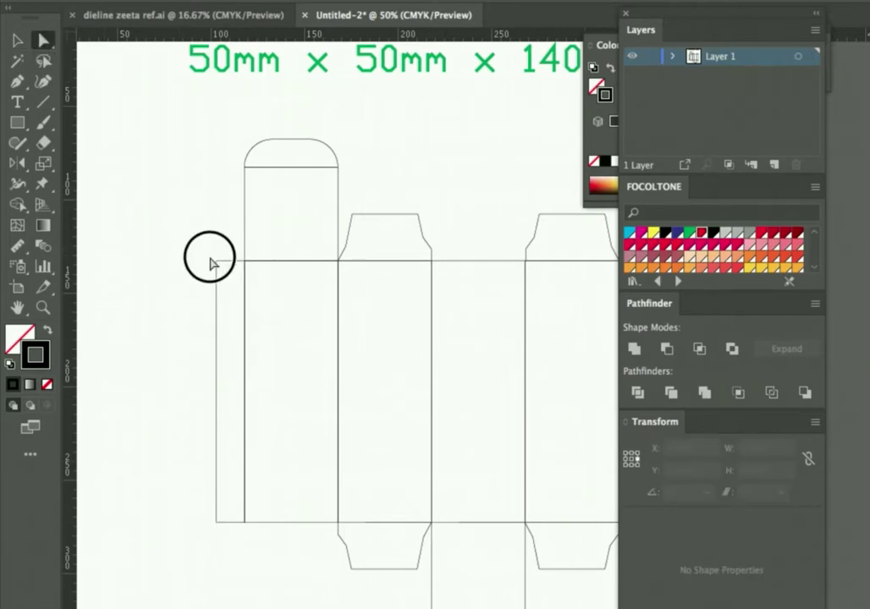
pyautogui.hotkey('shift', 'Down')
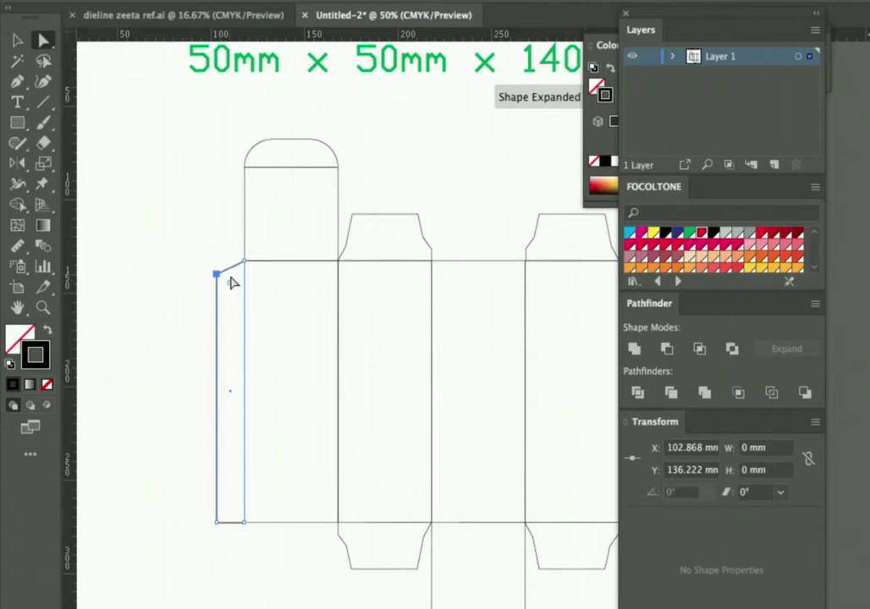
pyautogui.hotkey('shift', 'Down')
pyautogui.moveTo(188, 494); pyautogui.dragTo(225, 556)
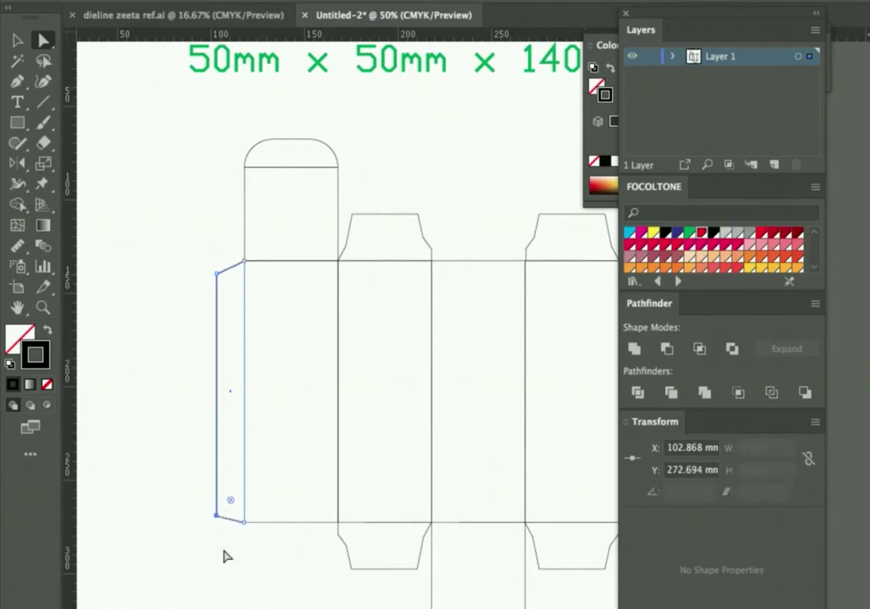
pyautogui.hotkey('shift', 'Up')
pyautogui.hotkey('shift', 'Up')
pyautogui.click(267, 567)
pyautogui.press('v')
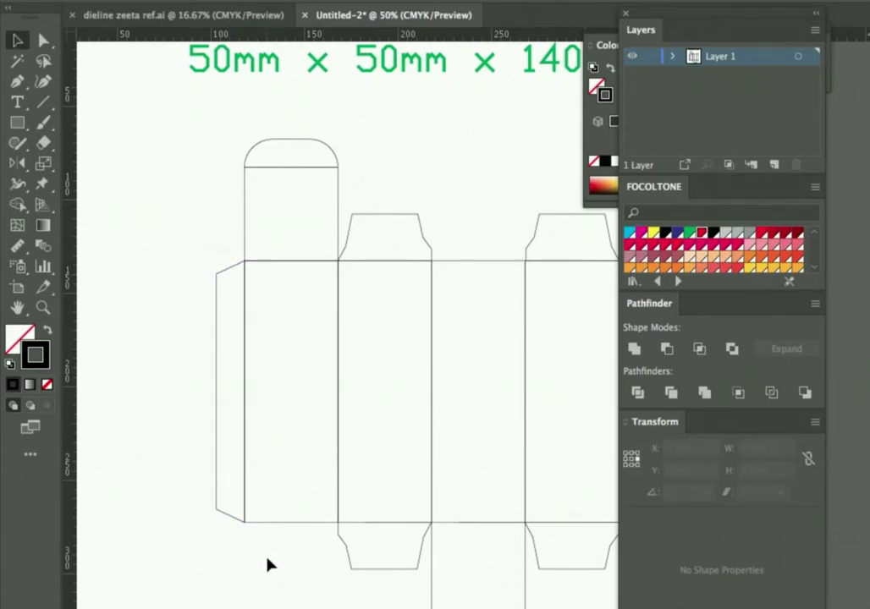
pyautogui.hotkey('ctrl', '-')
pyautogui.click(288, 481)
pyautogui.moveTo(288, 480)
pyautogui.mouseDown()
pyautogui.moveTo(326, 472)
pyautogui.moveTo(321, 435)
pyautogui.mouseUp()
pyautogui.scroll(1, 326, 472)
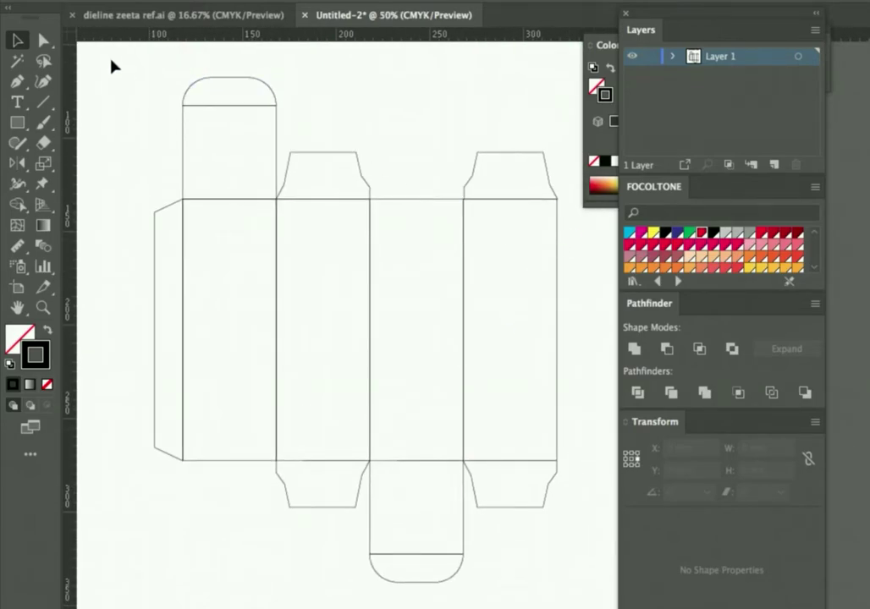
# Step: Copy the entire dieline, add Layer 2, and lock Layer 1
pyautogui.moveTo(111, 61); pyautogui.dragTo(582, 603)
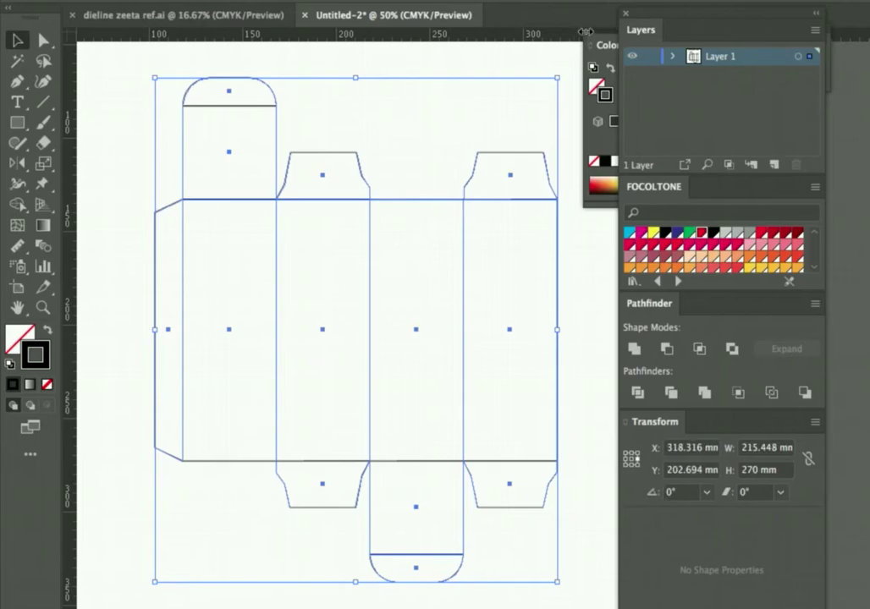
pyautogui.click(191, 1)
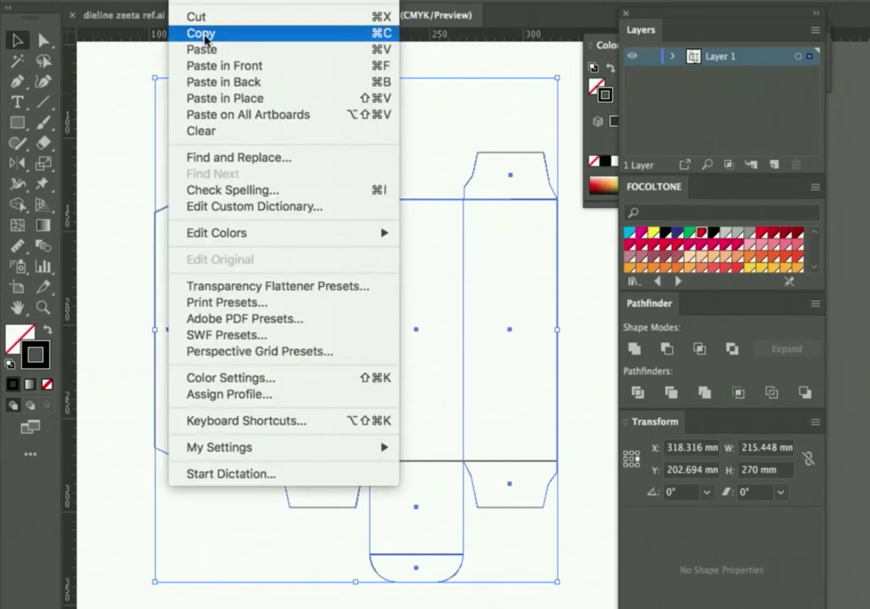
pyautogui.click(200, 34)
pyautogui.click(773, 164)
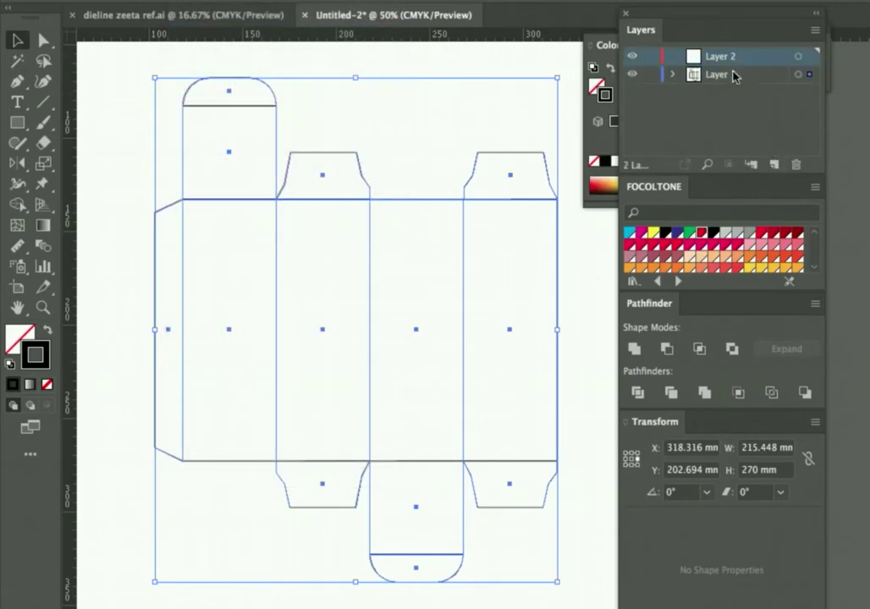
pyautogui.click(650, 75)
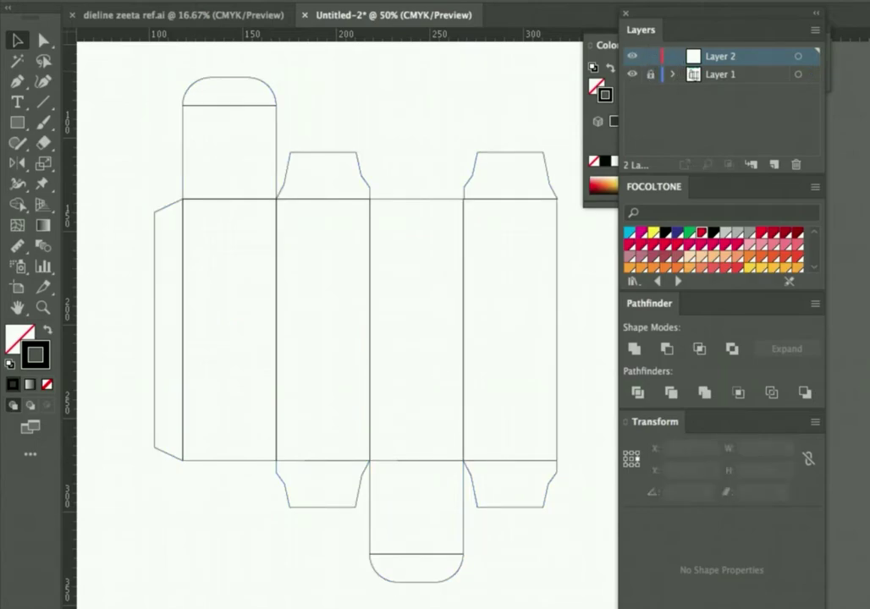
# Step: Paste the dieline in front on Layer 2, hide Layer 2, and unlock Layer 1
pyautogui.click(191, 2)
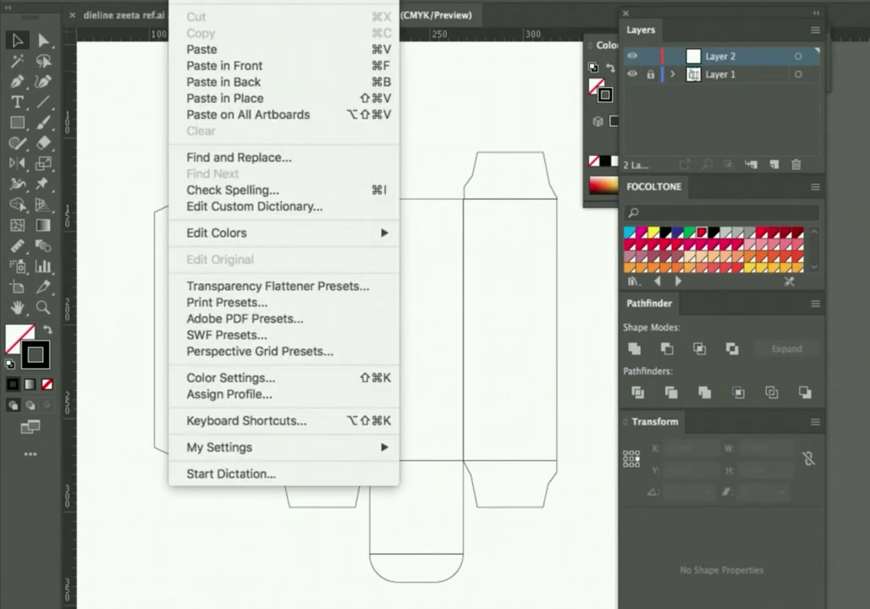
pyautogui.click(225, 64)
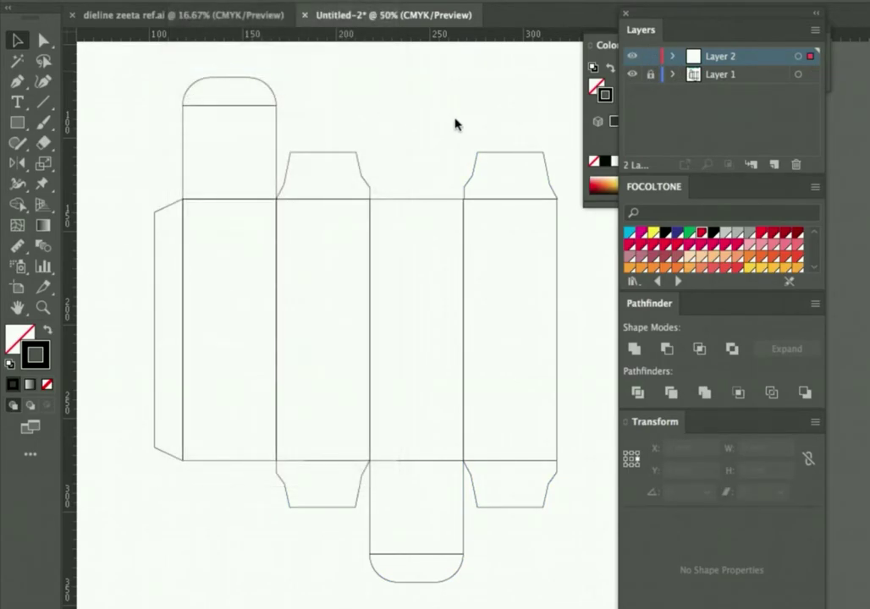
pyautogui.click(631, 56)
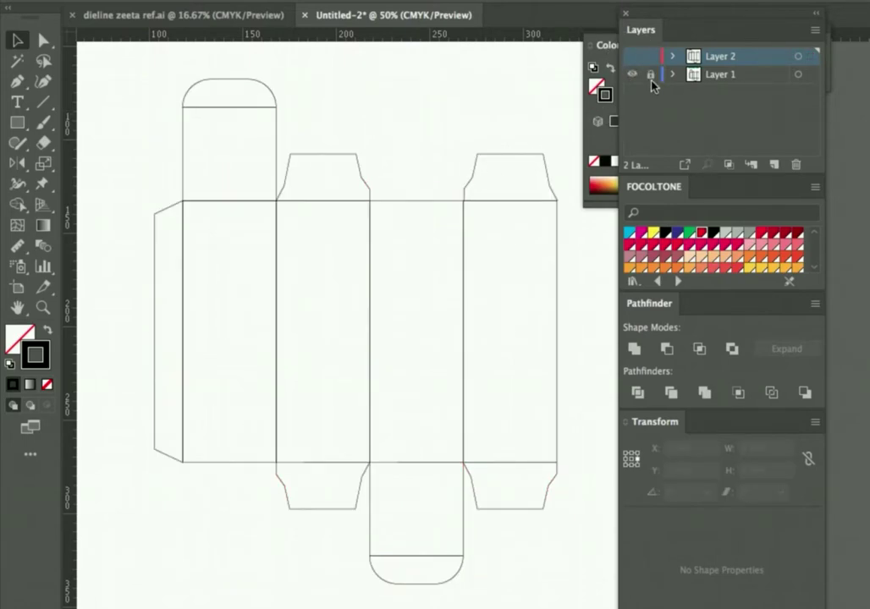
pyautogui.click(650, 76)
pyautogui.moveTo(118, 65); pyautogui.dragTo(588, 605)
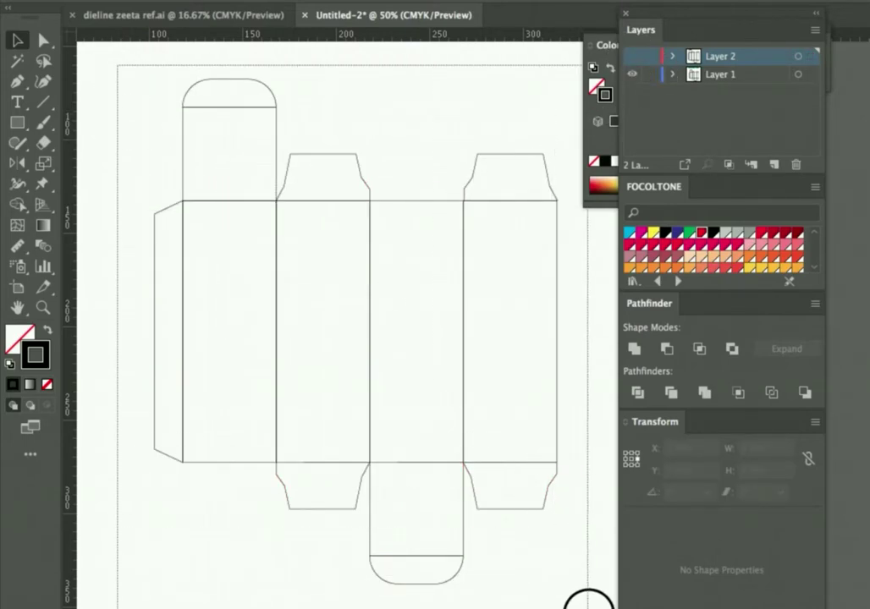
# Step: Unite the dieline pieces and offset the merged path by 4 mm
pyautogui.click(634, 349)
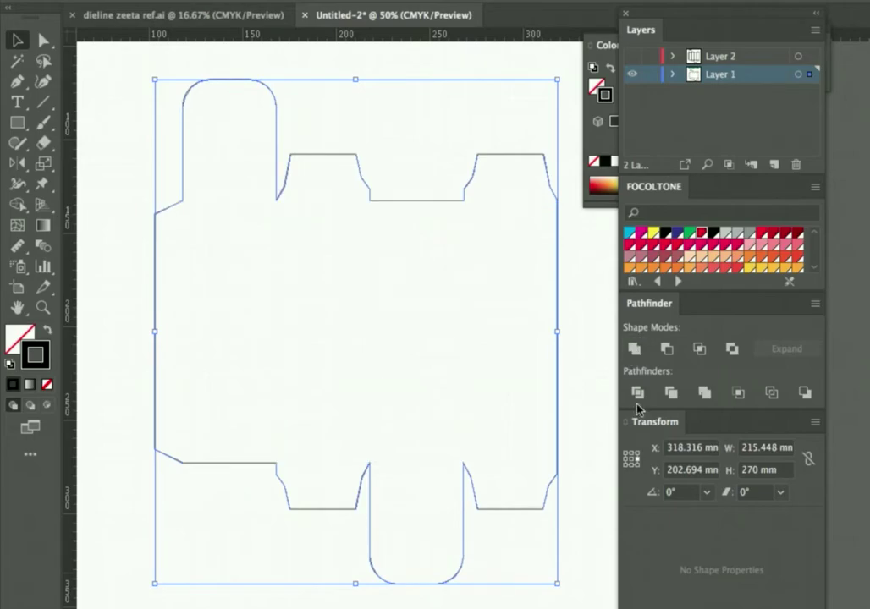
pyautogui.click(184, 0)
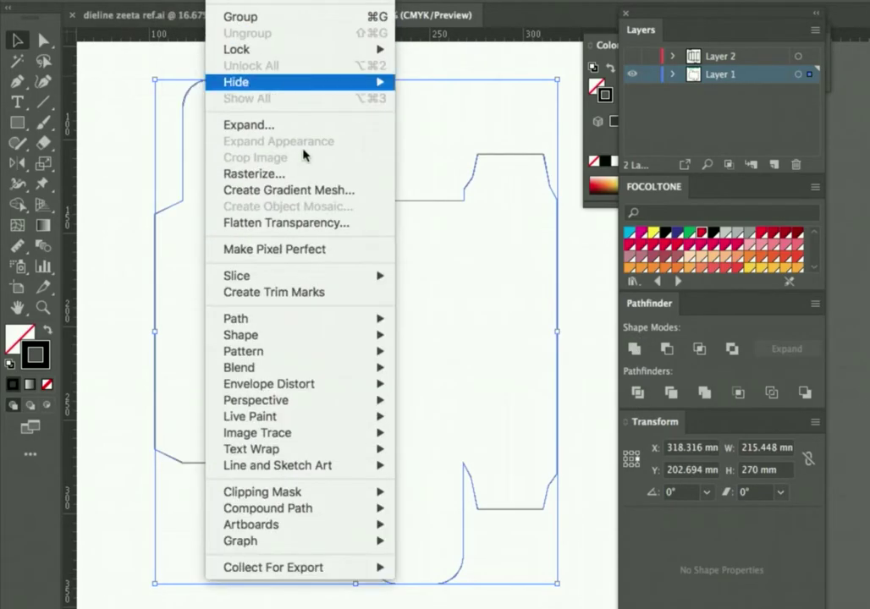
pyautogui.moveTo(236, 318)
pyautogui.click(423, 380)
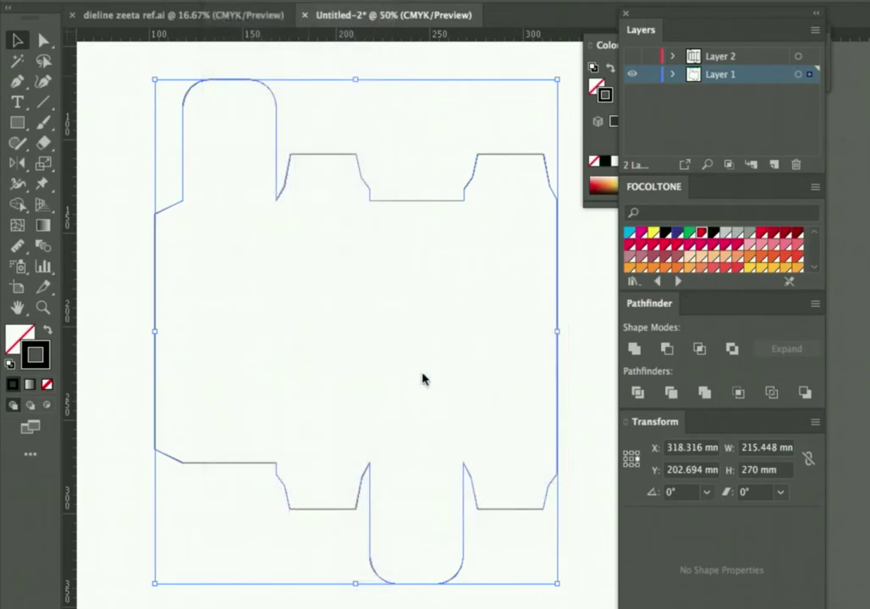
pyautogui.click(810, 382)
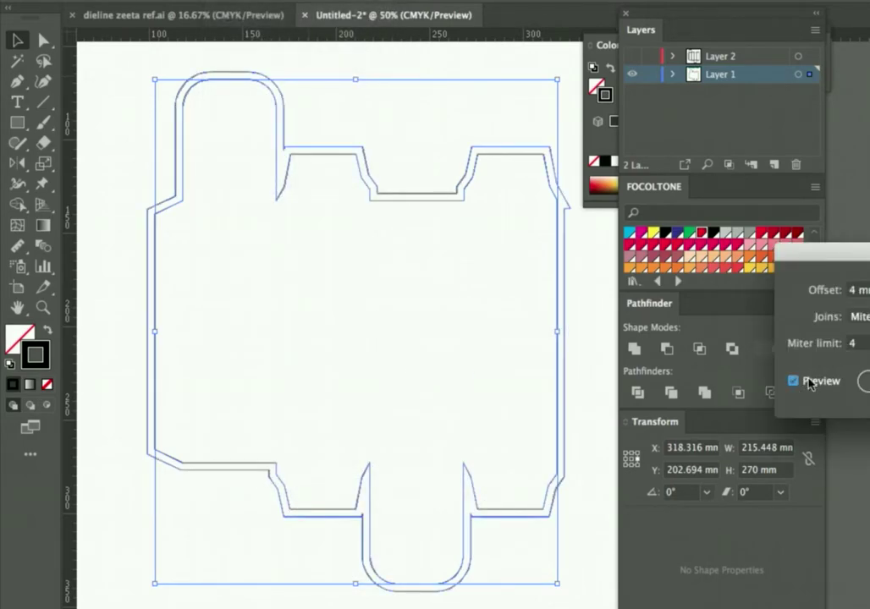
pyautogui.press('Return')
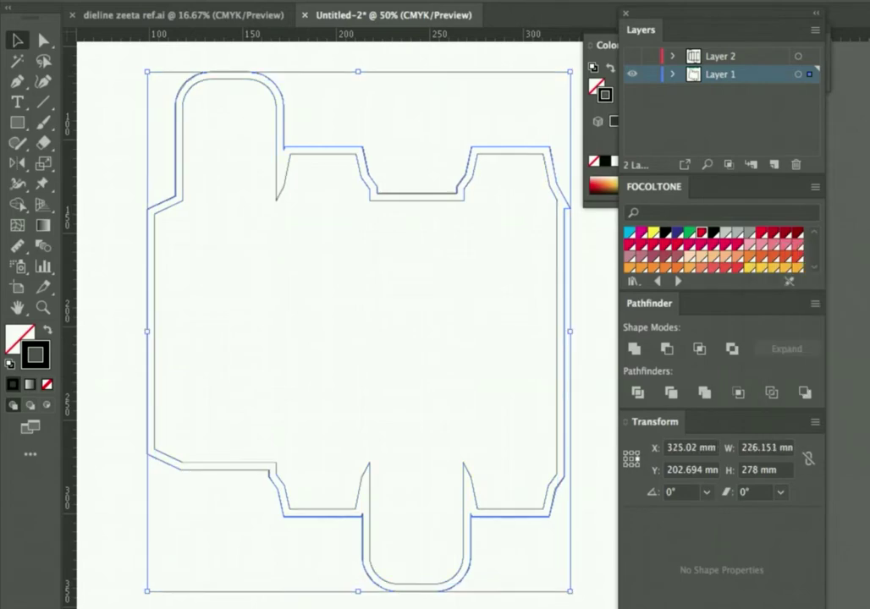
pyautogui.click(589, 227)
# Step: Delete the inner original outline, keeping only the 4 mm offset path
pyautogui.press('a')
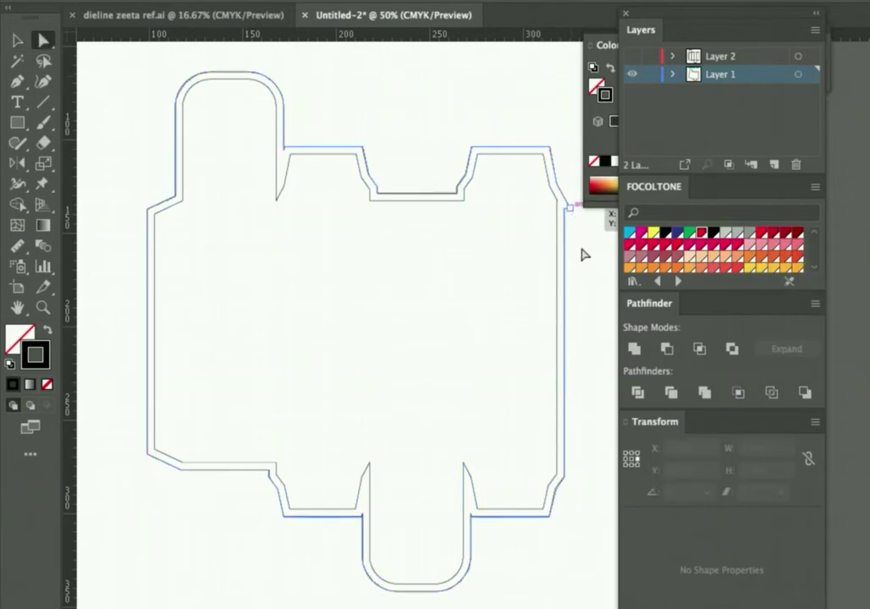
pyautogui.moveTo(597, 301); pyautogui.dragTo(579, 291)
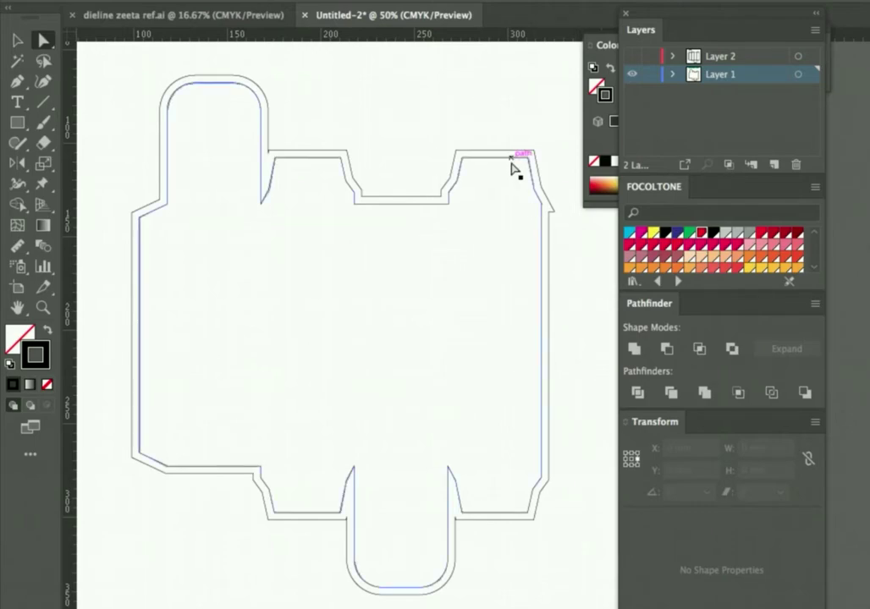
pyautogui.press('v')
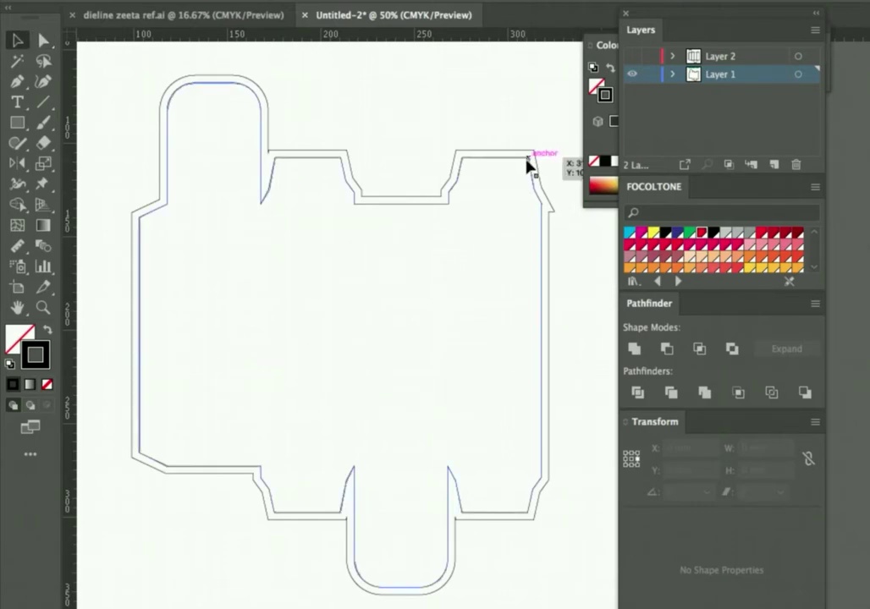
pyautogui.click(528, 165)
pyautogui.press('Delete')
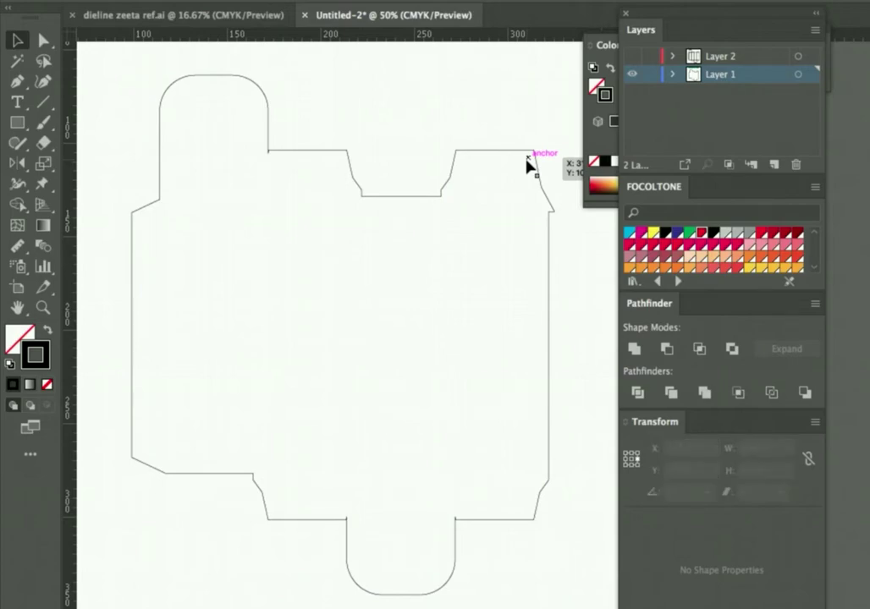
# Step: Pull the stray corner anchor on the right shoulder into line with the outline
pyautogui.press('a')
pyautogui.click(557, 218)
pyautogui.hotkey('ctrl', '=')
pyautogui.hotkey('ctrl', '=')
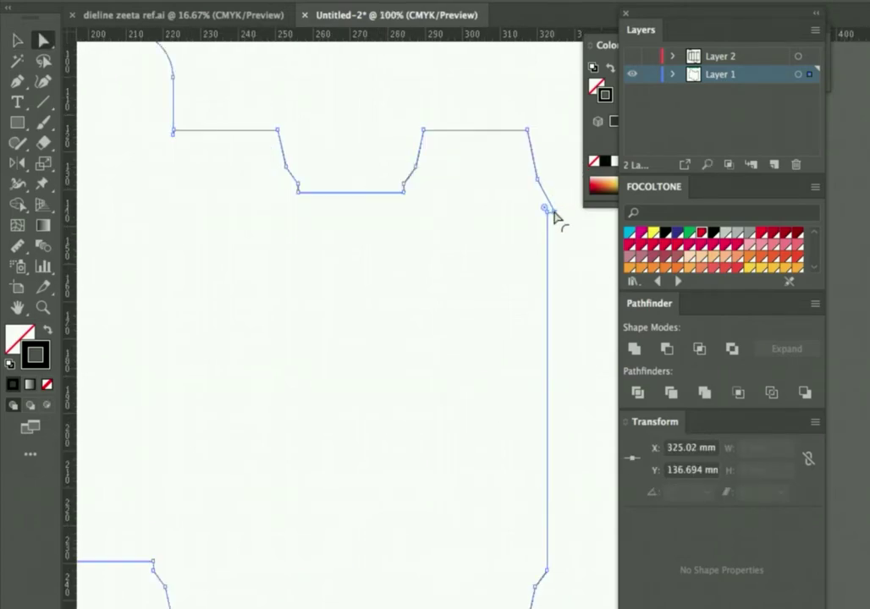
pyautogui.hotkey('ctrl', '=')
pyautogui.moveTo(558, 222)
pyautogui.mouseDown()
pyautogui.moveTo(550, 222)
pyautogui.moveTo(553, 256)
pyautogui.mouseUp()
pyautogui.hotkey('ctrl', '-')
pyautogui.hotkey('ctrl', '-')
pyautogui.hotkey('ctrl', '-')
pyautogui.hotkey('ctrl', '-')
pyautogui.hotkey('ctrl', '=')
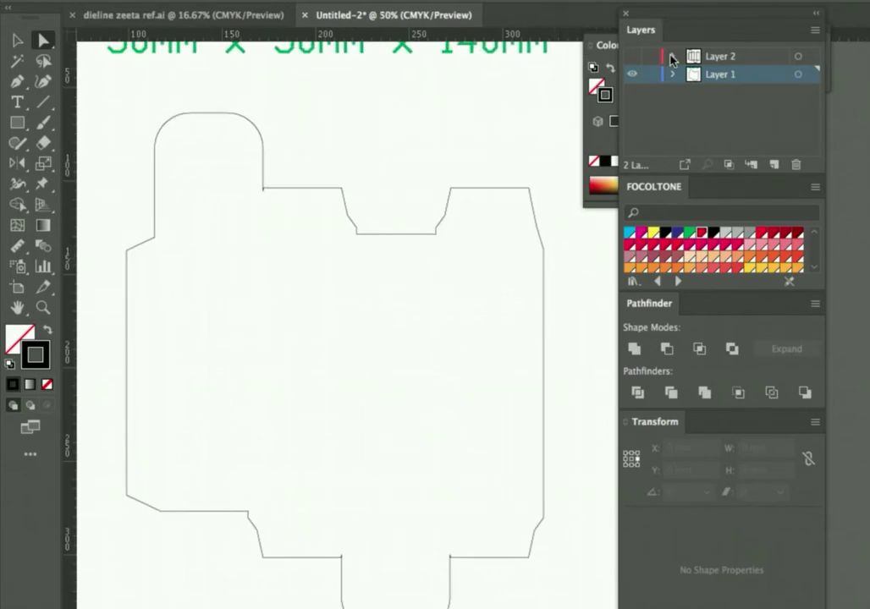
# Step: Show Layer 2, lock Layer 1, and make Layer 2 the active layer
pyautogui.click(632, 56)
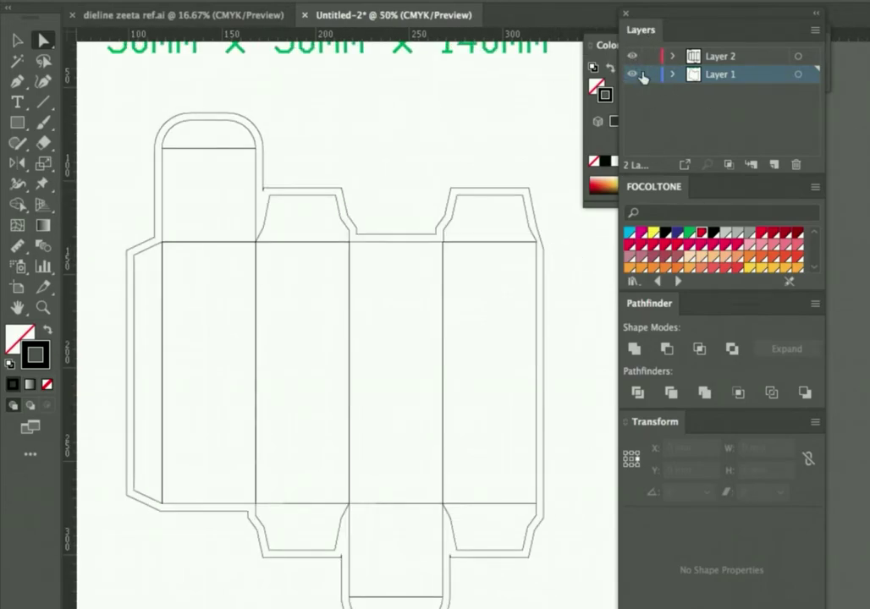
pyautogui.click(649, 74)
pyautogui.click(719, 56)
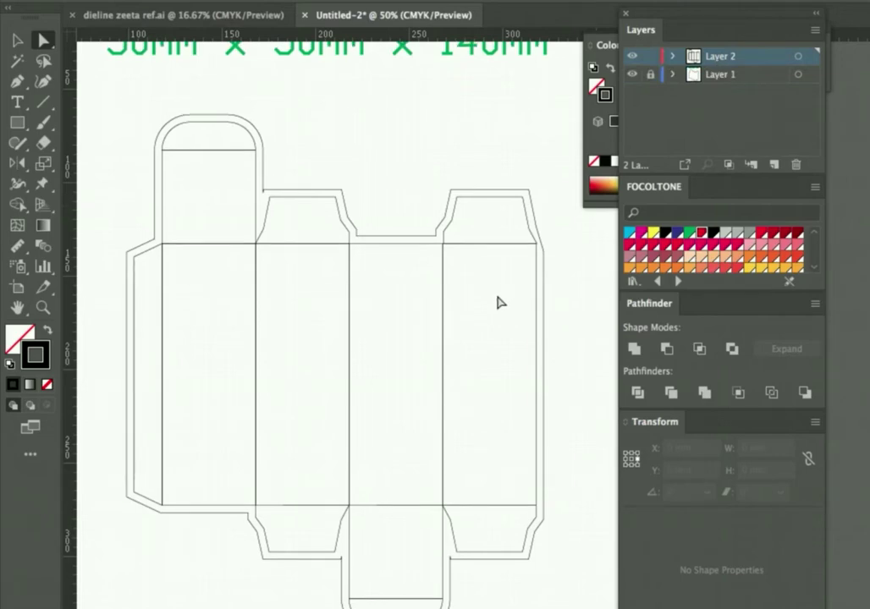
pyautogui.press('v')
pyautogui.click(480, 247)
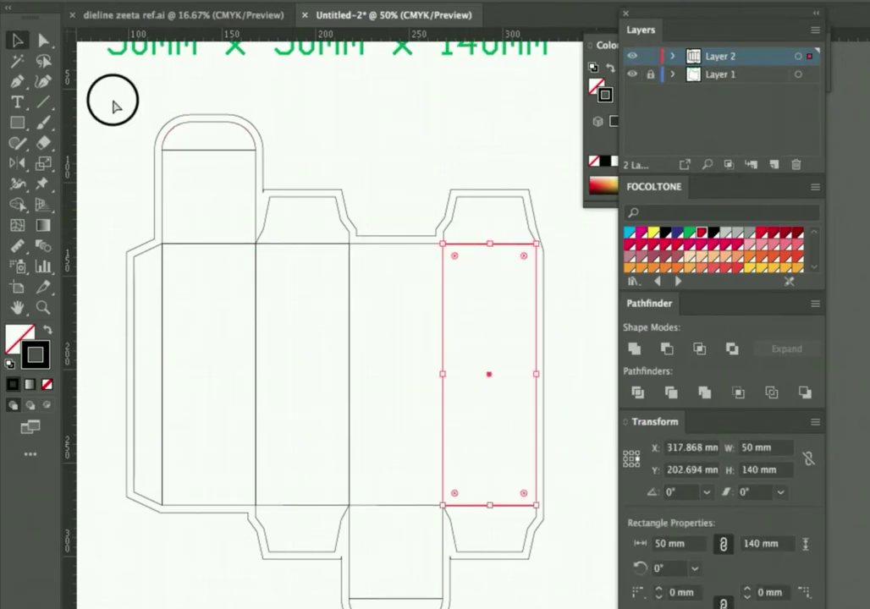
# Step: Select the whole dieline, apply Pathfinder Outline without removing redundant points, and stroke it dark blue
pyautogui.hotkey('ctrl', 'a')
pyautogui.moveTo(541, 608); pyautogui.dragTo(551, 602)
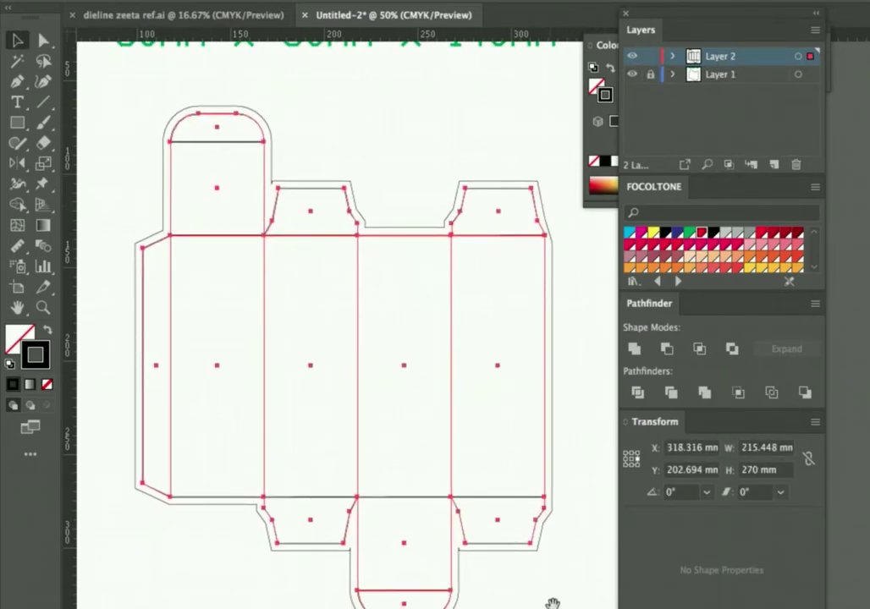
pyautogui.hotkey('ctrl', 'g')
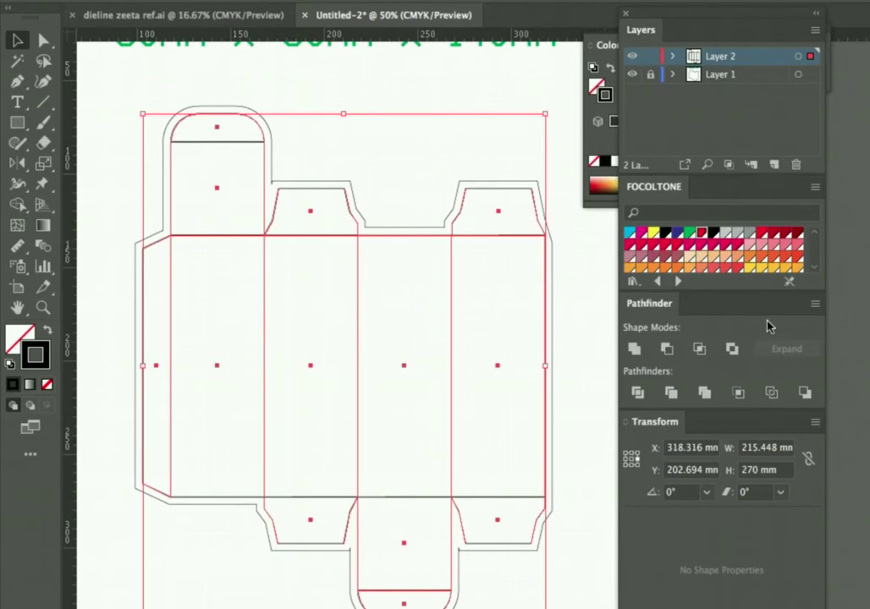
pyautogui.click(809, 303)
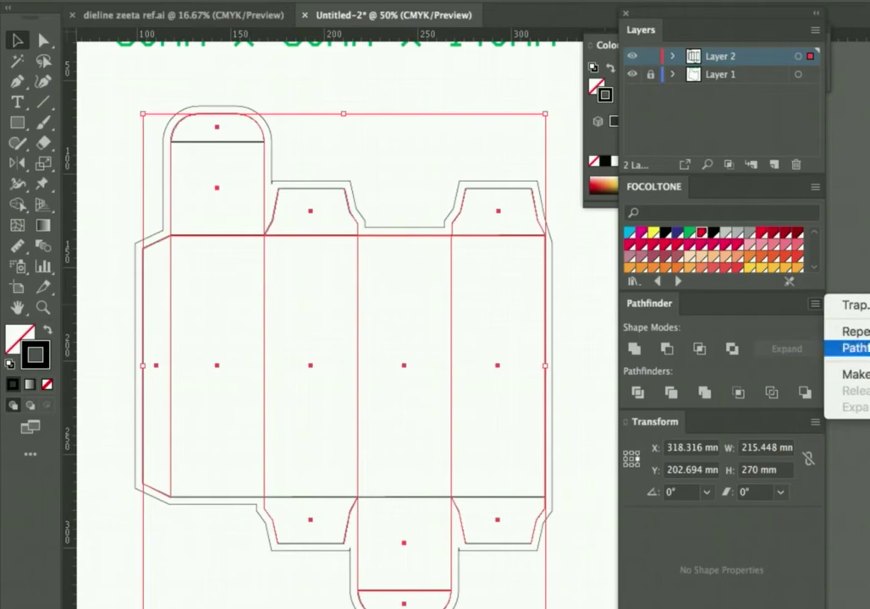
pyautogui.click(850, 347)
pyautogui.click(488, 315)
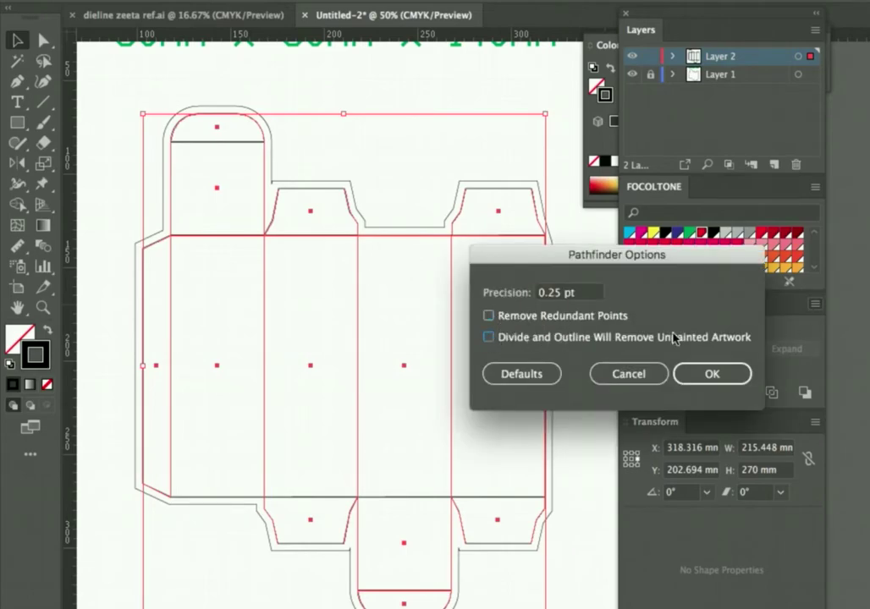
pyautogui.click(712, 374)
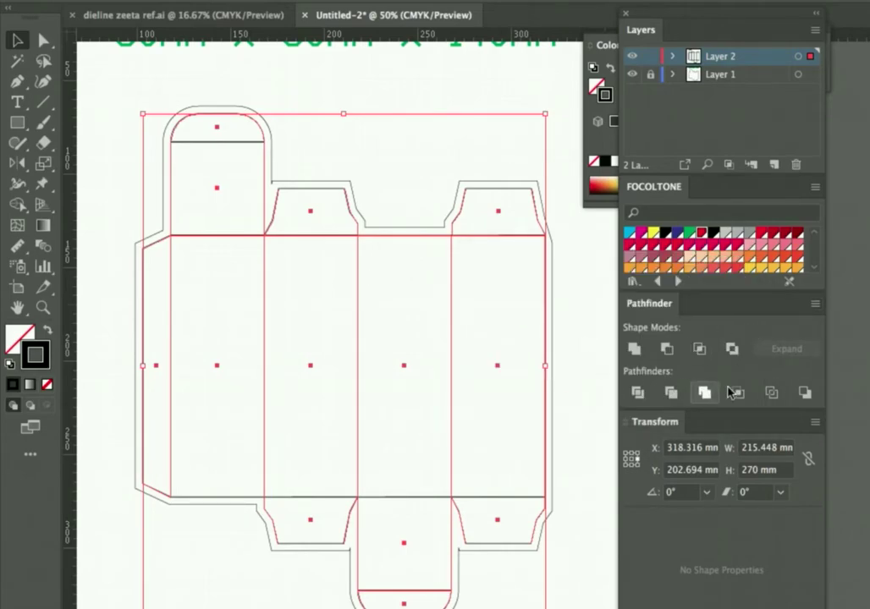
pyautogui.click(771, 392)
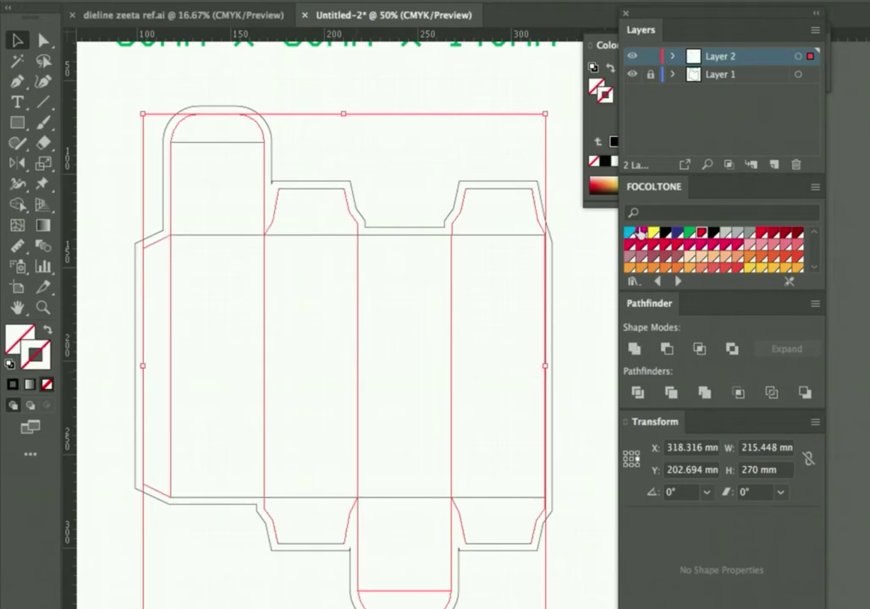
pyautogui.click(676, 231)
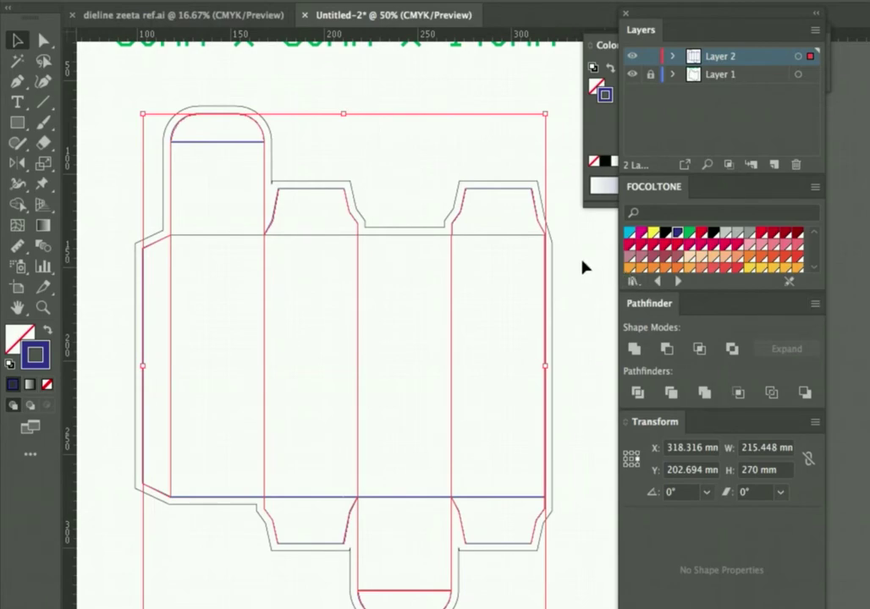
# Step: Re-enable Remove Redundant Points and Remove Unpainted Artwork in Pathfinder Options, then deselect
pyautogui.click(815, 303)
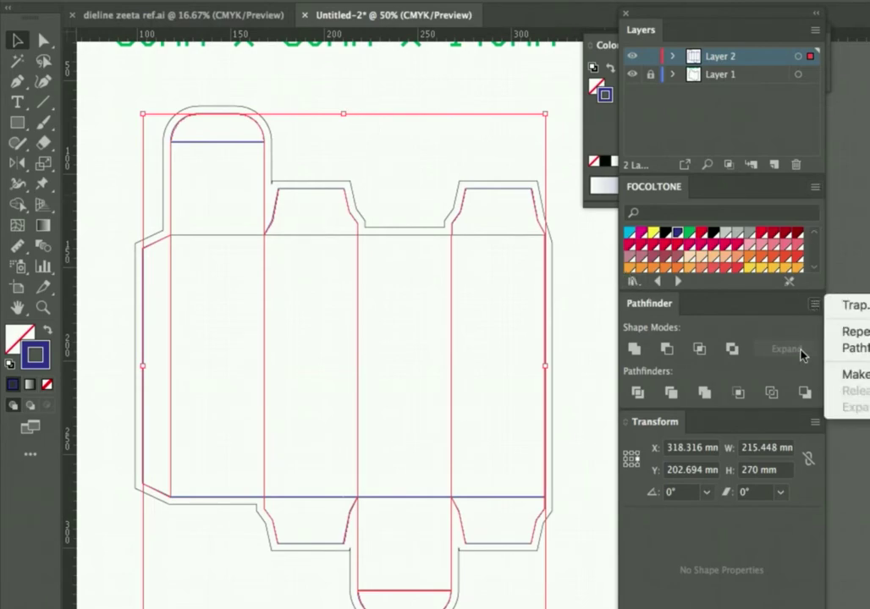
pyautogui.click(846, 347)
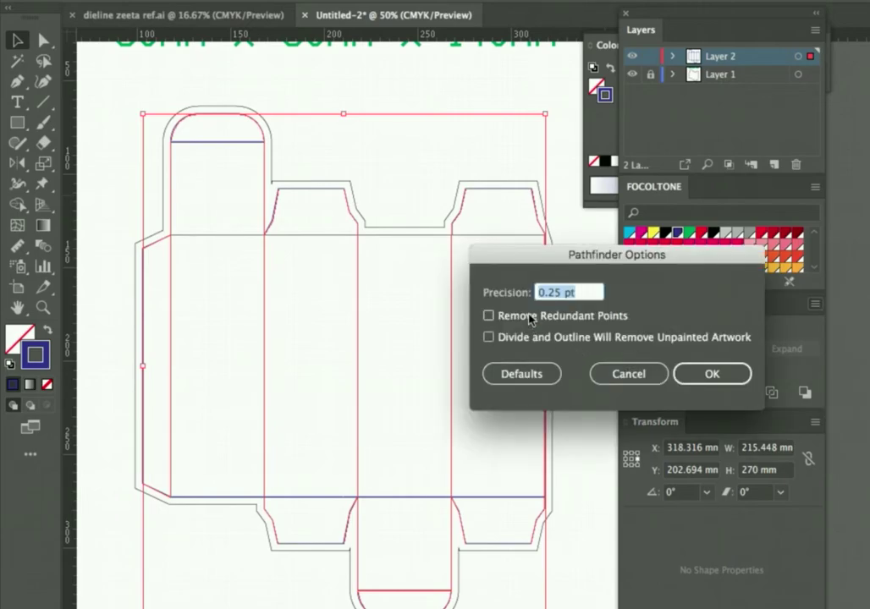
pyautogui.click(529, 316)
pyautogui.click(506, 338)
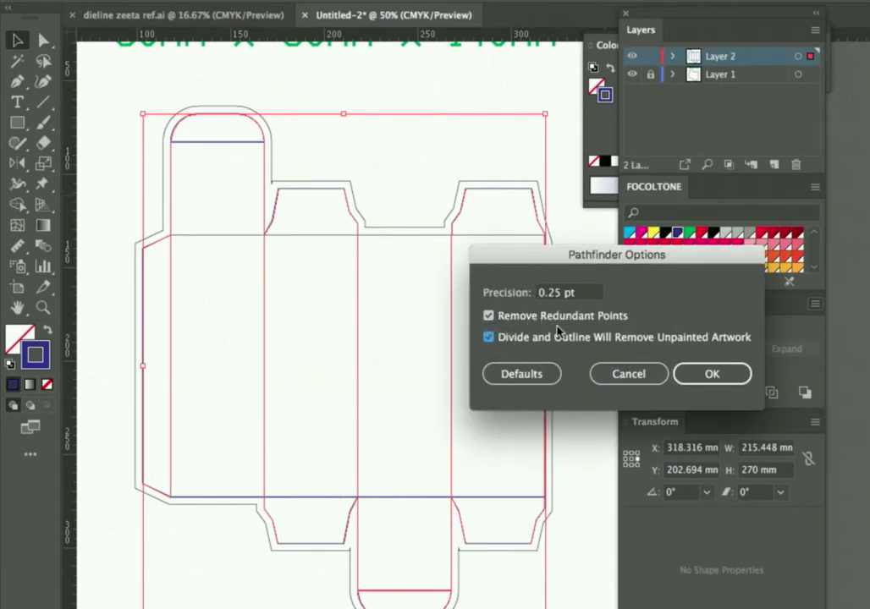
pyautogui.click(721, 376)
pyautogui.click(328, 155)
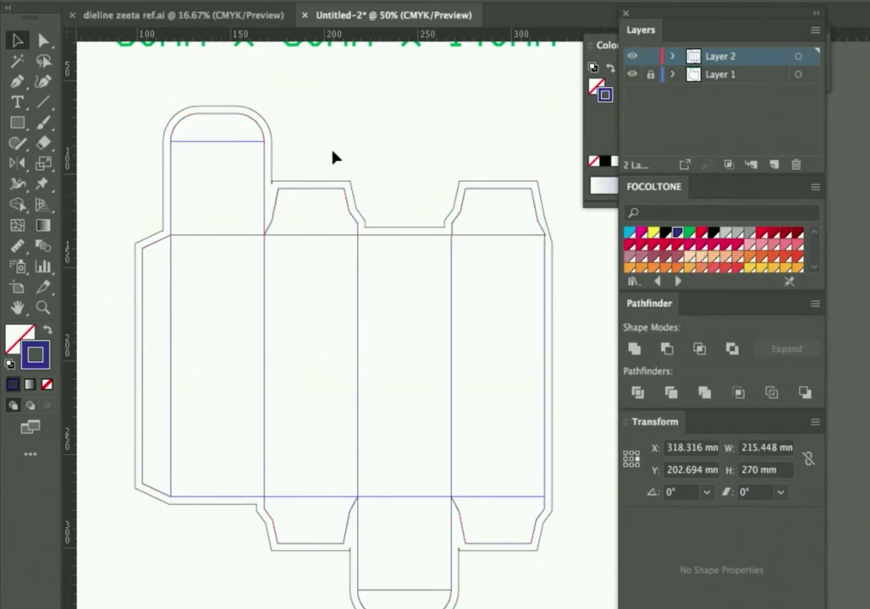
# Step: Select the vertical fold lines plus the top and bottom tab folds and stroke them red
pyautogui.press('a')
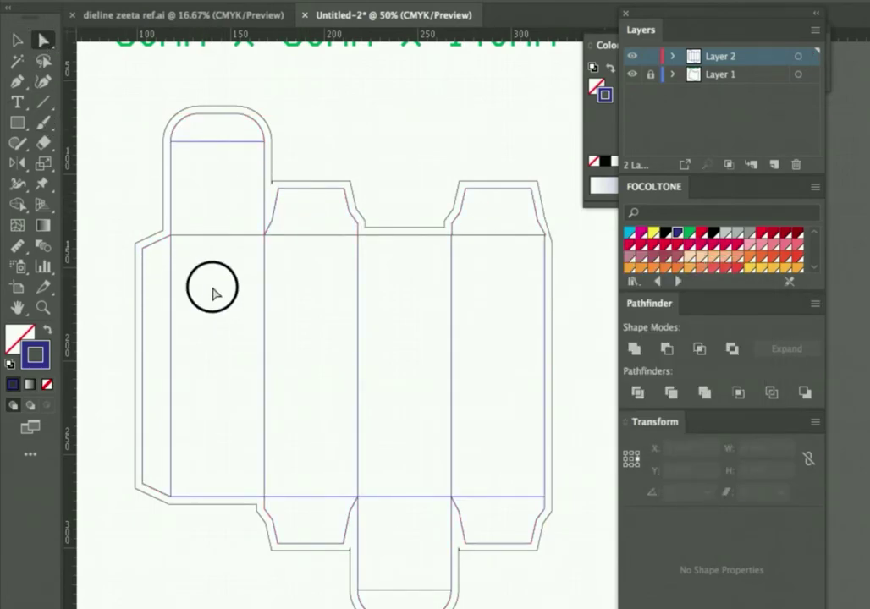
pyautogui.moveTo(159, 277); pyautogui.dragTo(515, 321)
pyautogui.moveTo(505, 219); pyautogui.dragTo(515, 509)
pyautogui.keyDown('shift'); pyautogui.moveTo(408, 486); pyautogui.dragTo(419, 601); pyautogui.keyUp('shift')
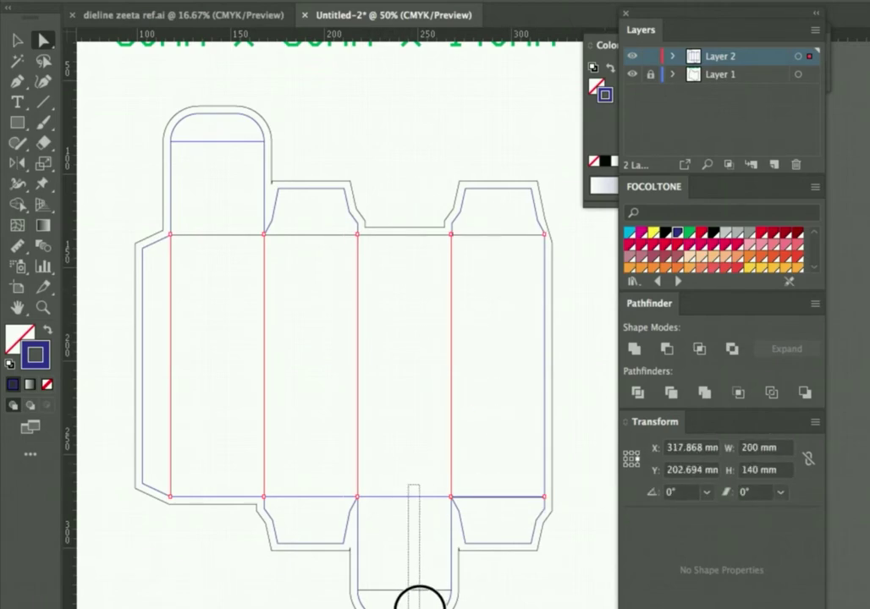
pyautogui.keyDown('shift'); pyautogui.moveTo(296, 231); pyautogui.dragTo(301, 507); pyautogui.keyUp('shift')
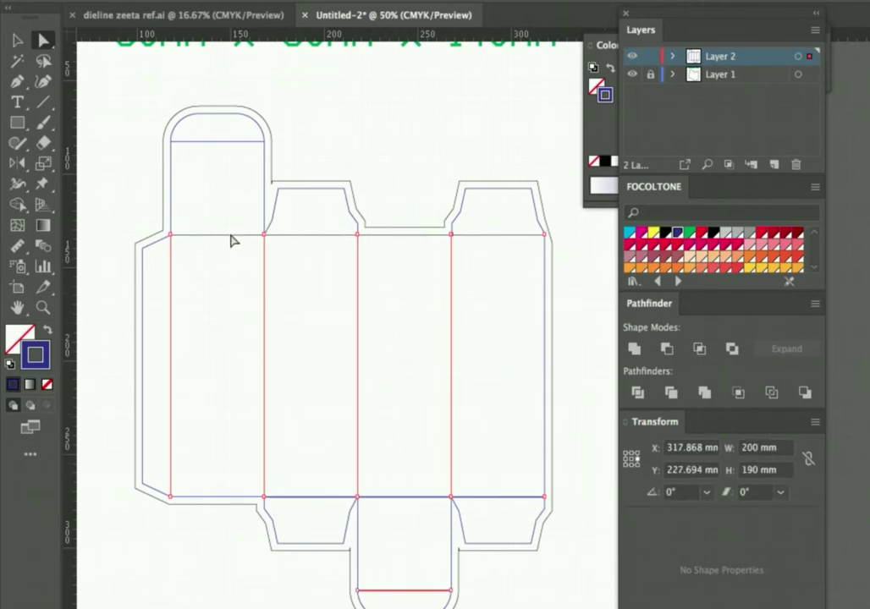
pyautogui.keyDown('shift'); pyautogui.moveTo(195, 128); pyautogui.dragTo(203, 285); pyautogui.keyUp('shift')
pyautogui.click(702, 234)
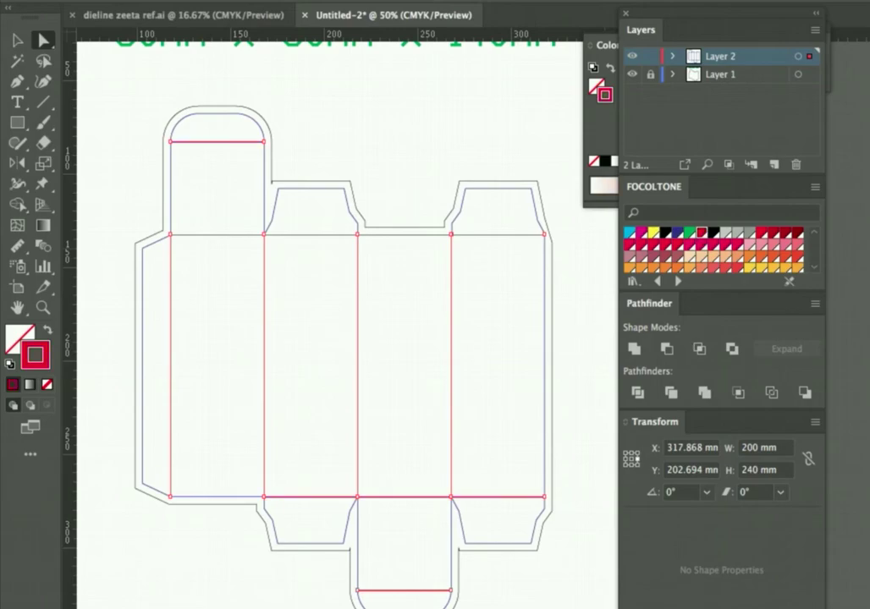
pyautogui.click(461, 0)
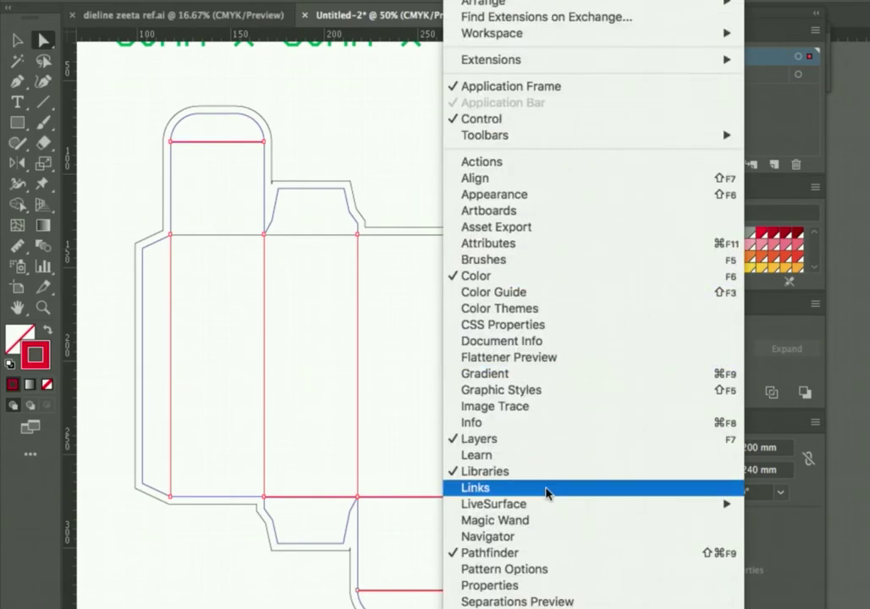
# Step: Make the selected fold lines dashed with a 10 pt dash in the Stroke panel
pyautogui.click(564, 601)
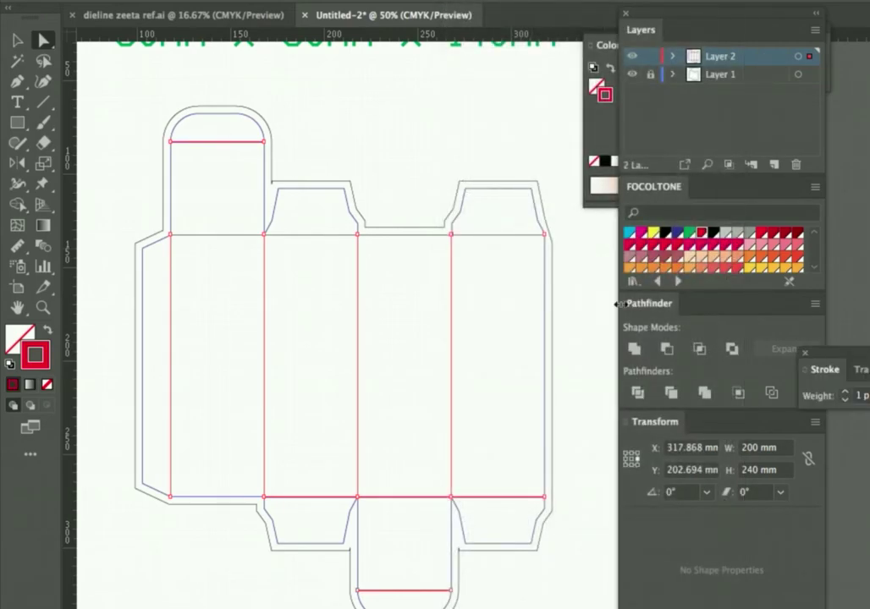
pyautogui.moveTo(843, 354); pyautogui.dragTo(701, 323)
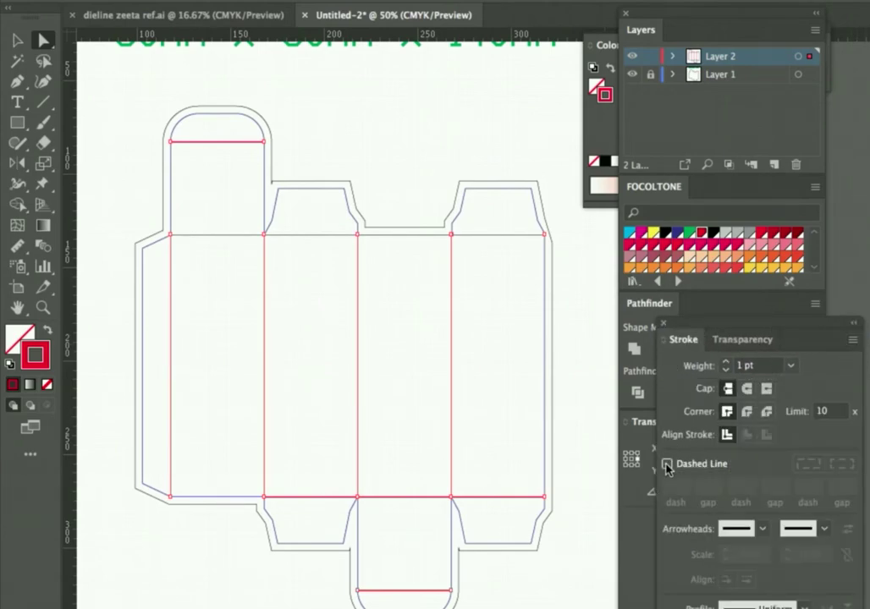
pyautogui.click(666, 463)
pyautogui.click(677, 487)
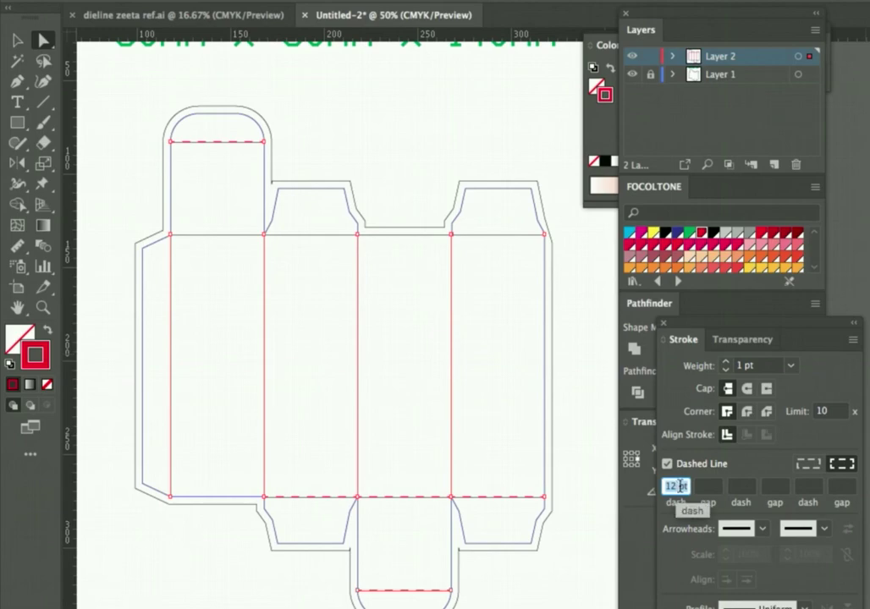
pyautogui.write('10')
pyautogui.press('Return')
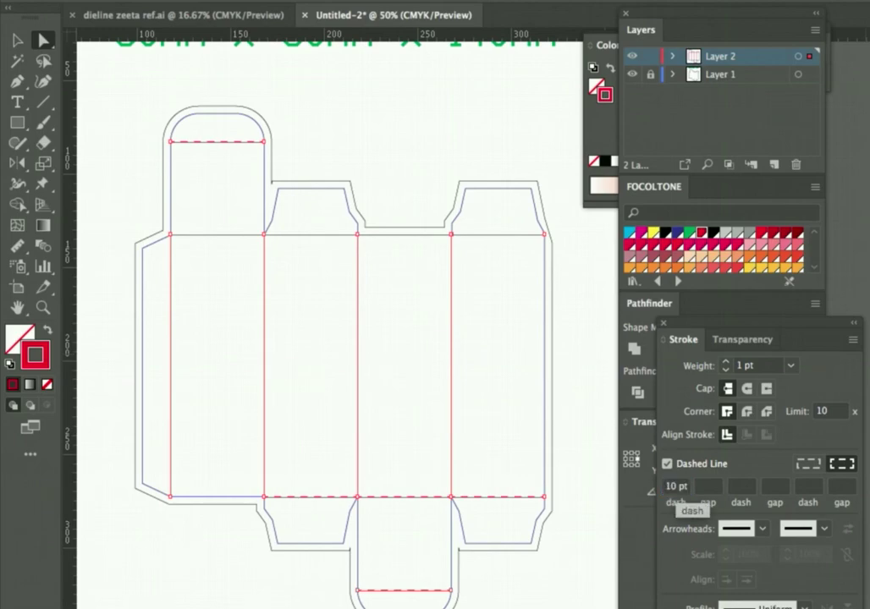
pyautogui.click(664, 324)
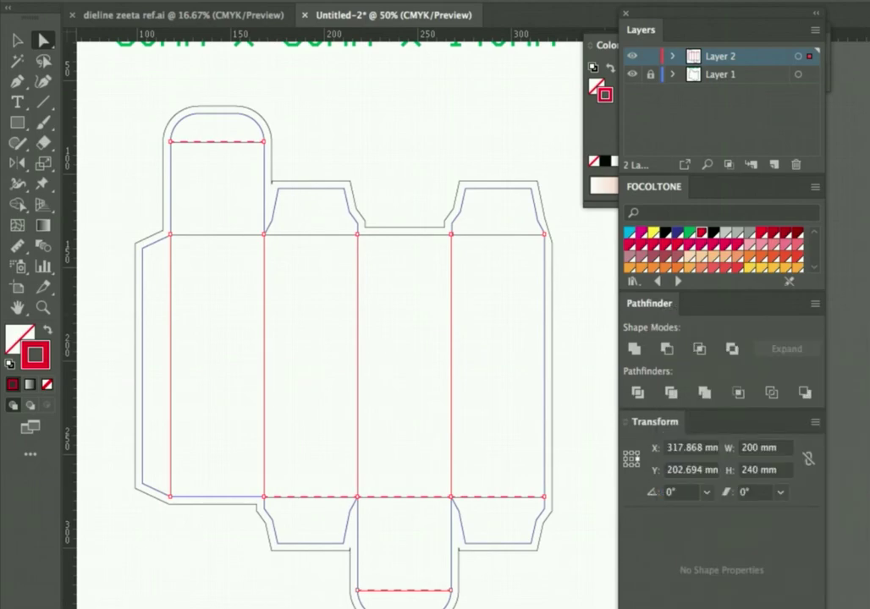
# Step: Deselect everything and zoom out to view the whole dieline with its title
pyautogui.click(19, 43)
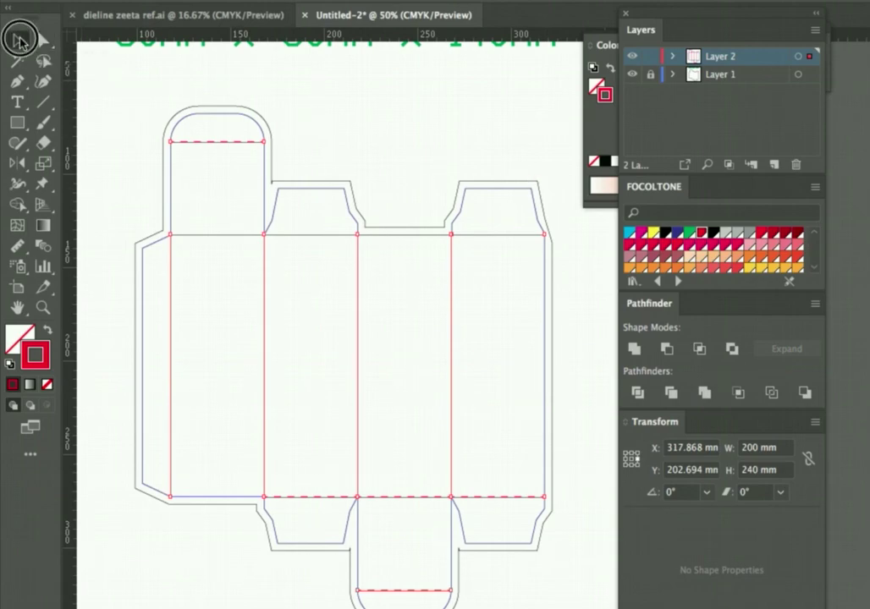
pyautogui.click(455, 116)
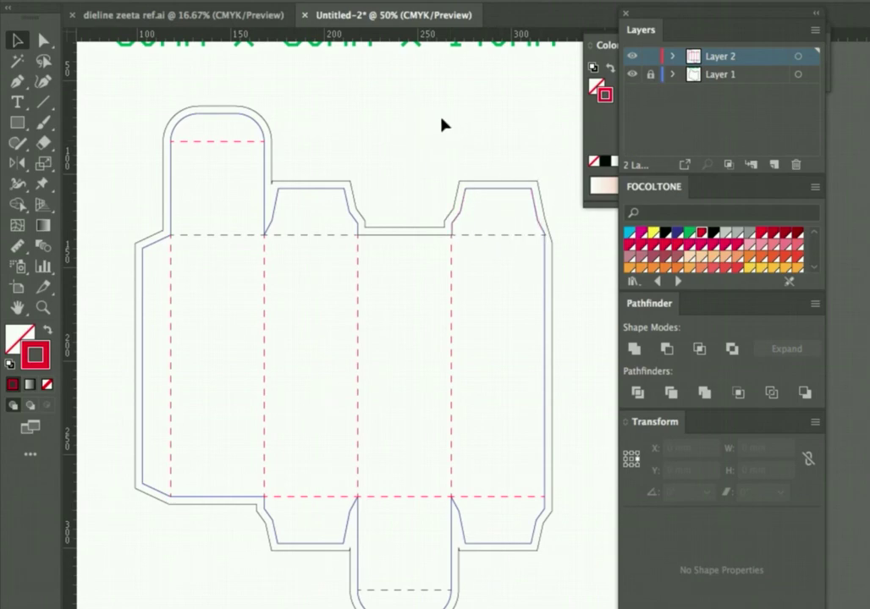
pyautogui.scroll(-1, 441, 125)
pyautogui.moveTo(445, 126); pyautogui.dragTo(450, 155)
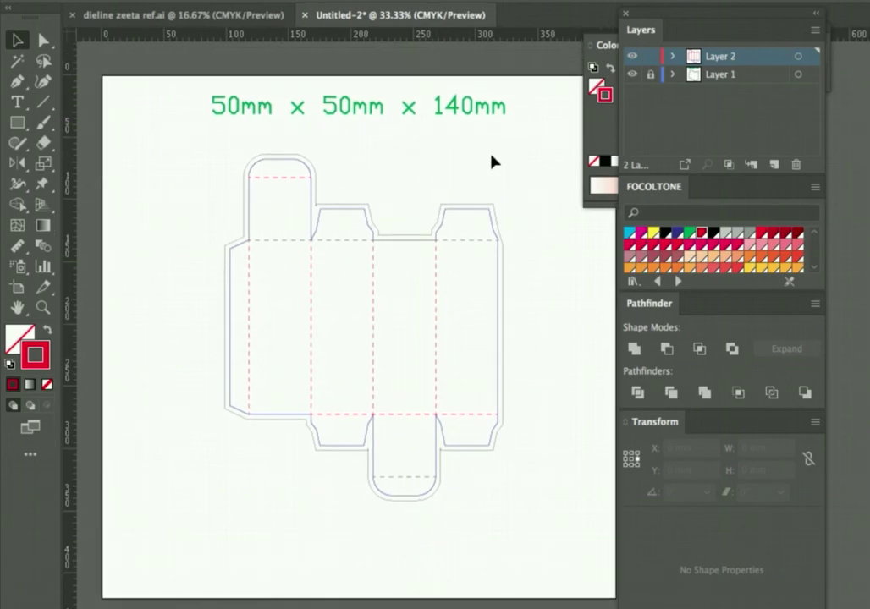